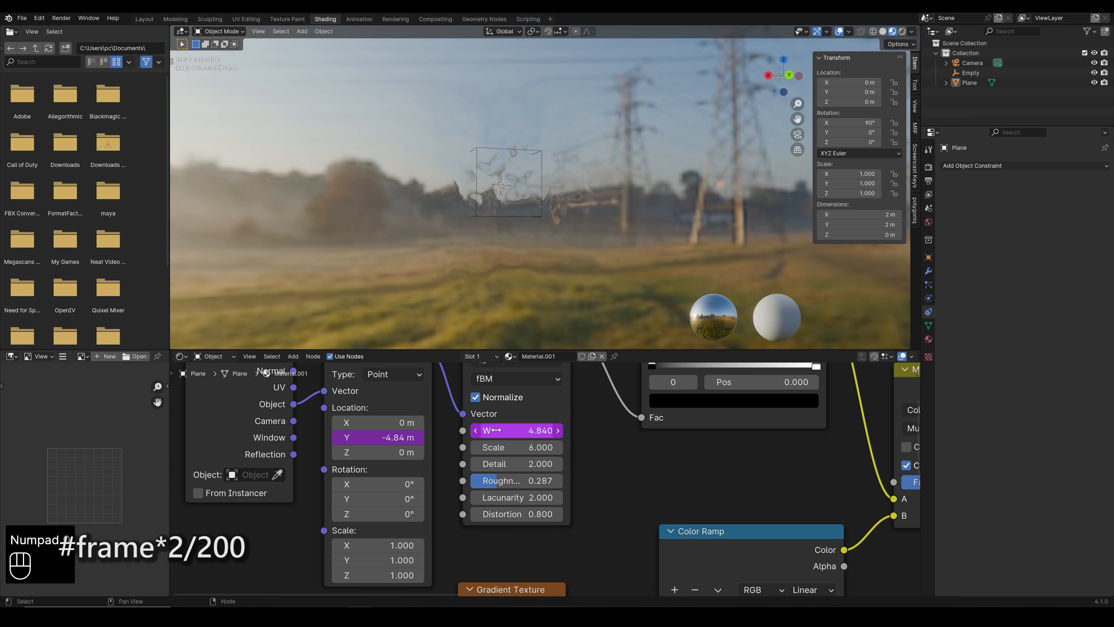
Set the Noise Texture's W driver expression to #frame*2/200 and play the animation to check the distortion speed
key("space")
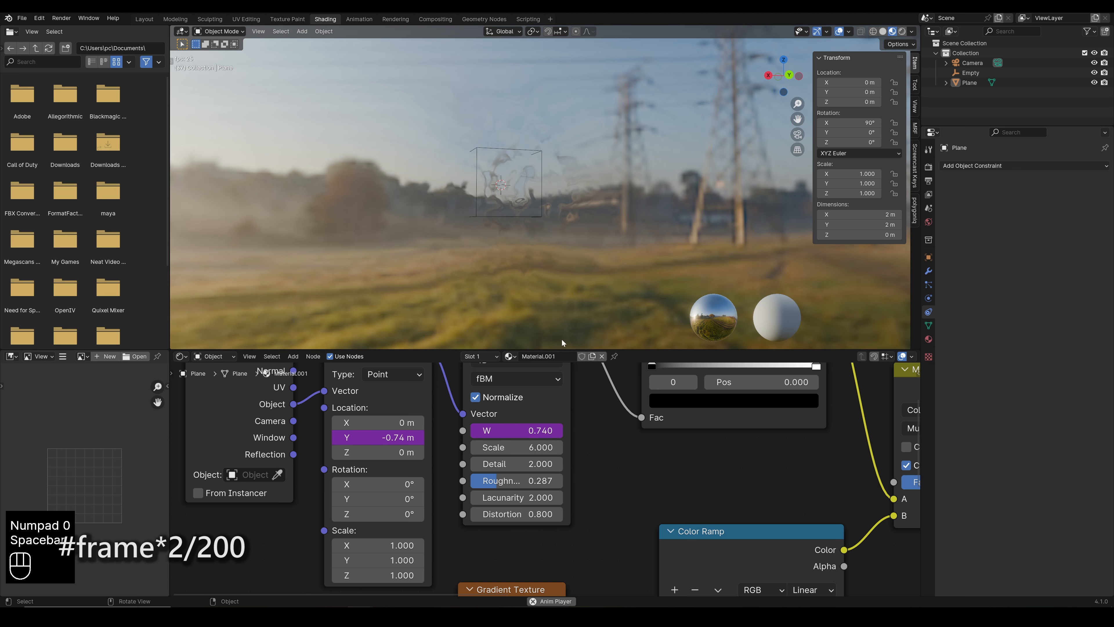
key("space")
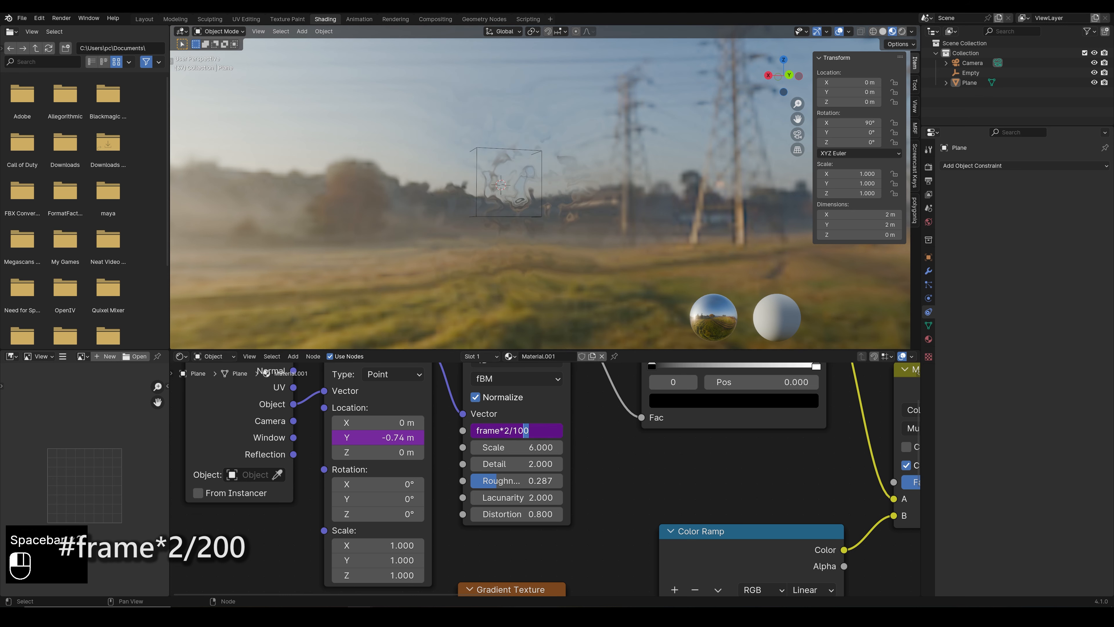
type("2")
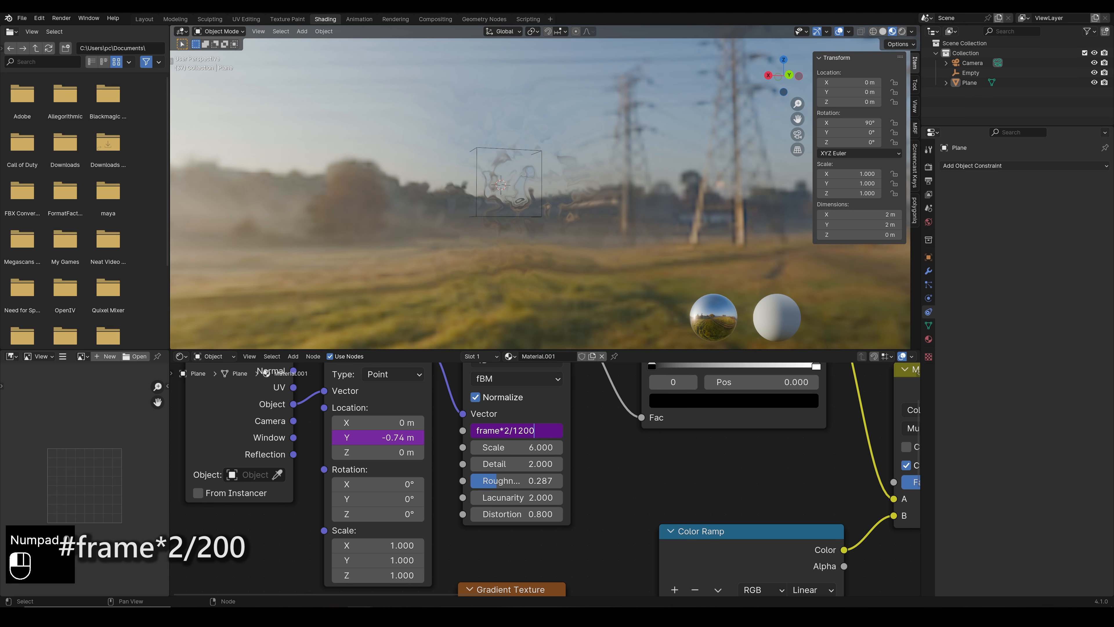
key("Left")
key("Left")
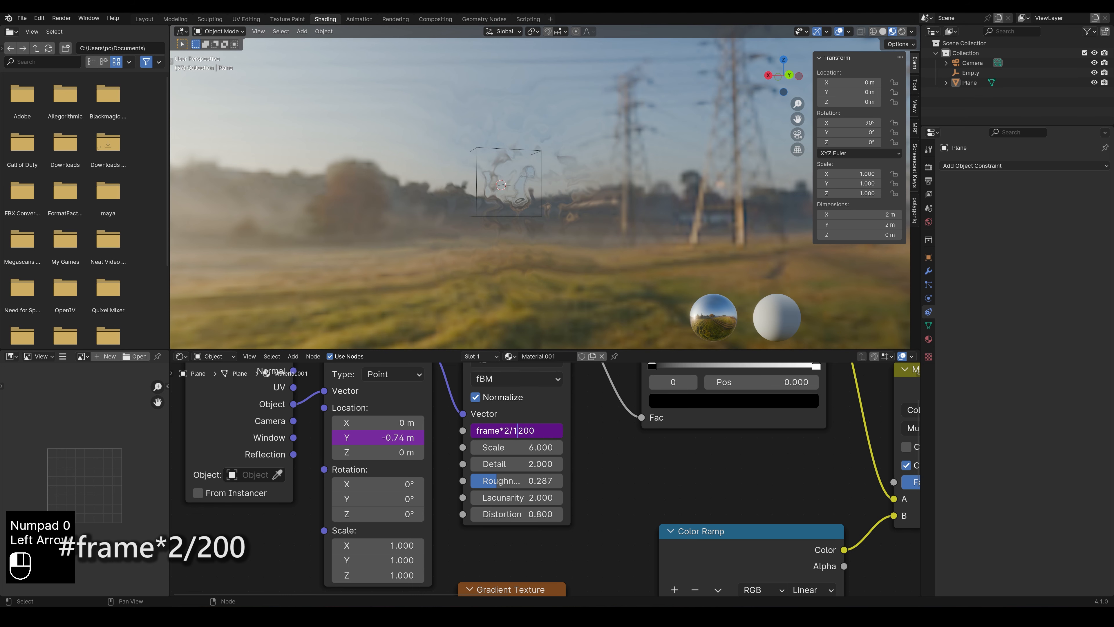
key("Return")
key("space")
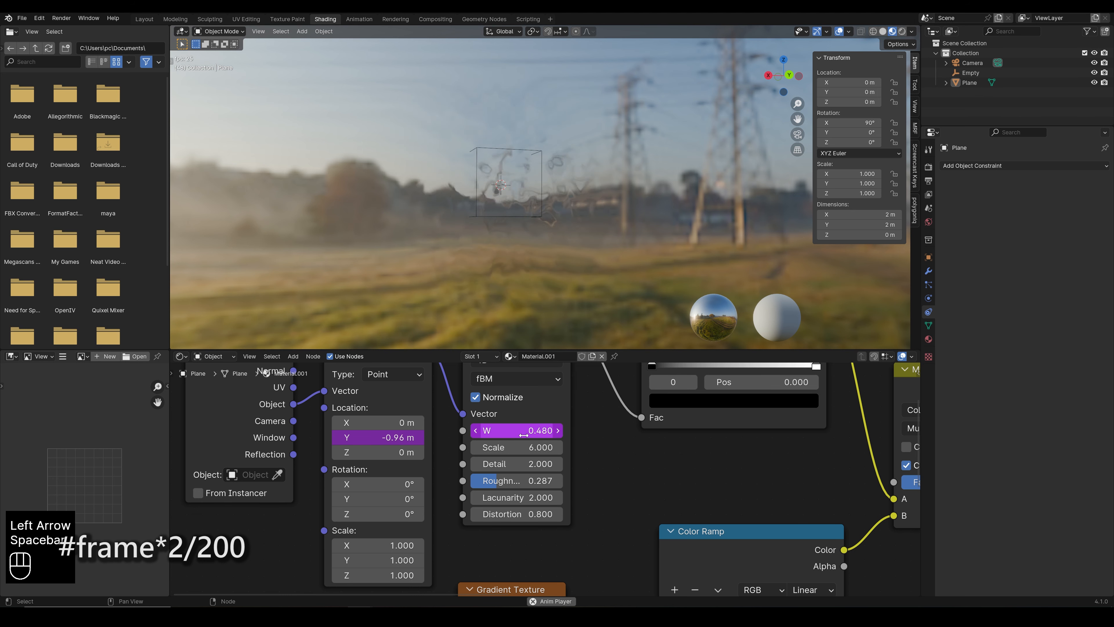
middle_click_drag(567, 239, 590, 236)
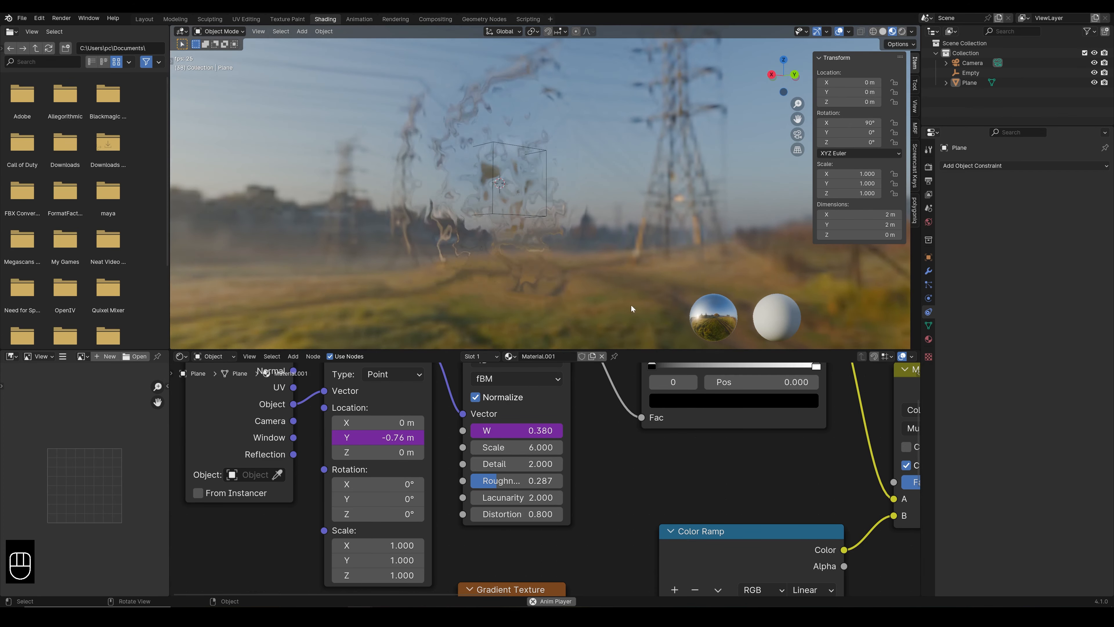
Brighten the end stop of the Color Ramp after the Multiply node from grey to nearly white
middle_click_drag(802, 512, 458, 506)
scroll(458, 506, "down", 2)
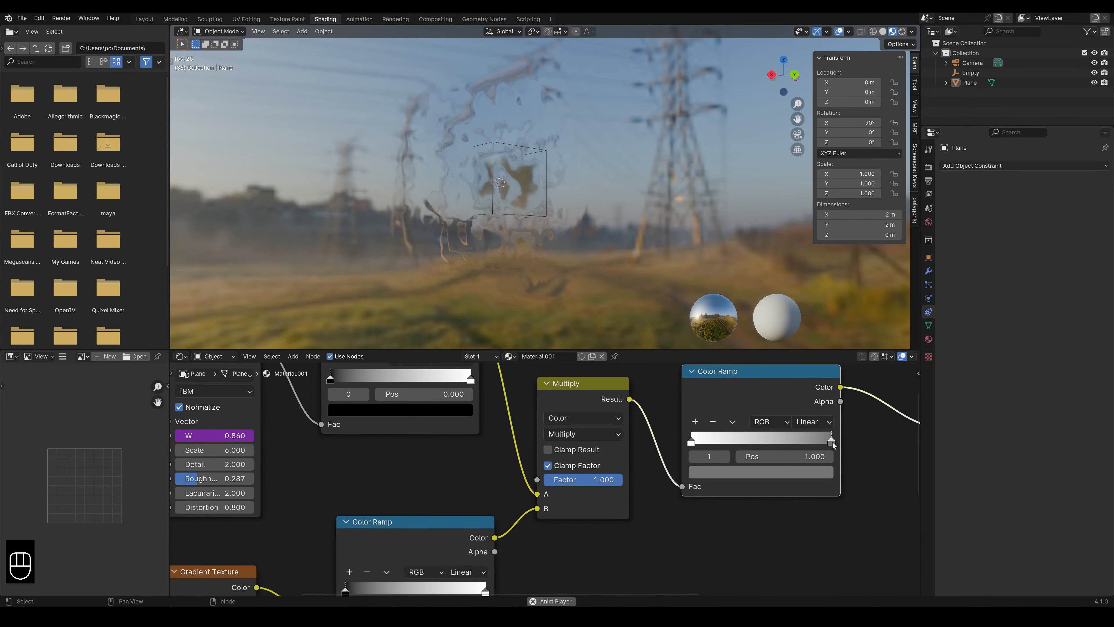
left_click(761, 472)
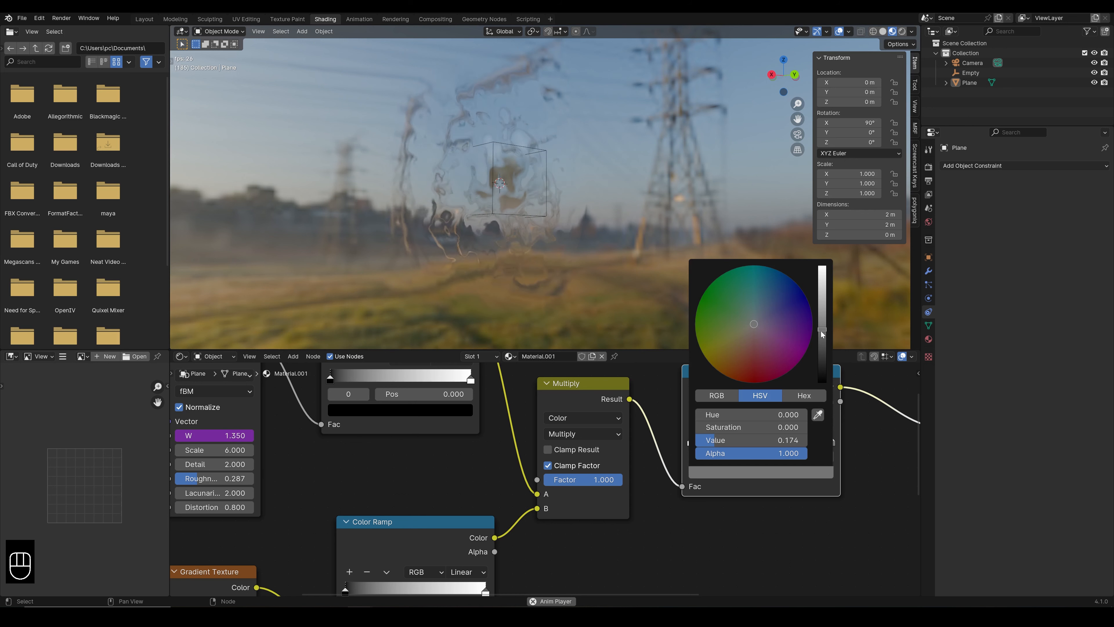
left_click_drag(822, 325, 822, 267)
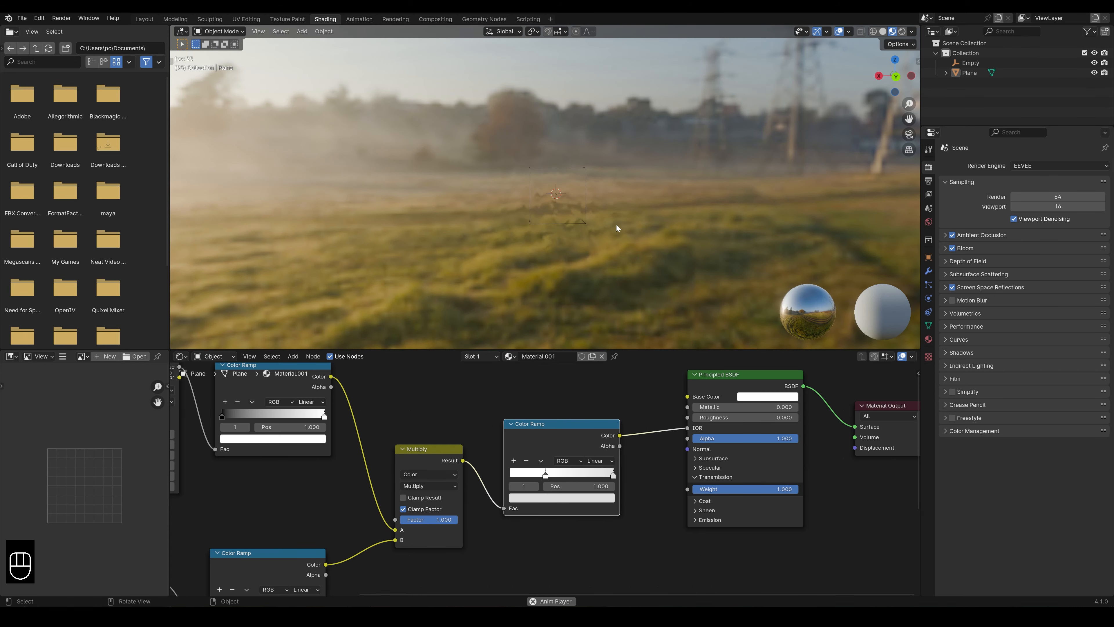
Stop playback, switch to the Layout workspace and add a camera to the scene
middle_click_drag(643, 255, 668, 249)
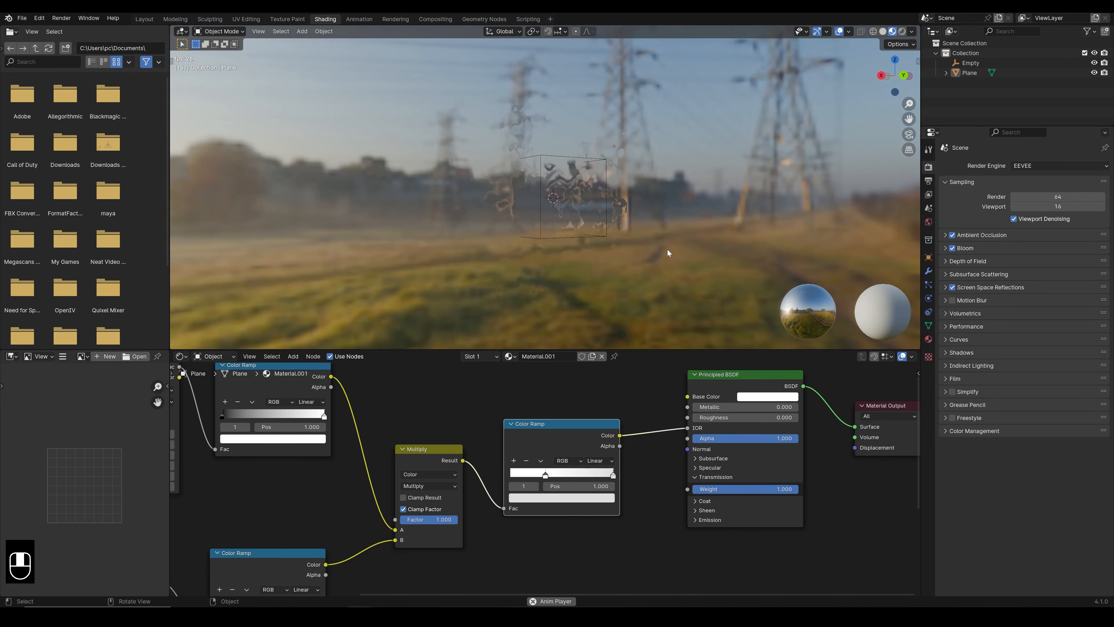
left_click(147, 20)
key("space")
scroll(545, 343, "down", 5)
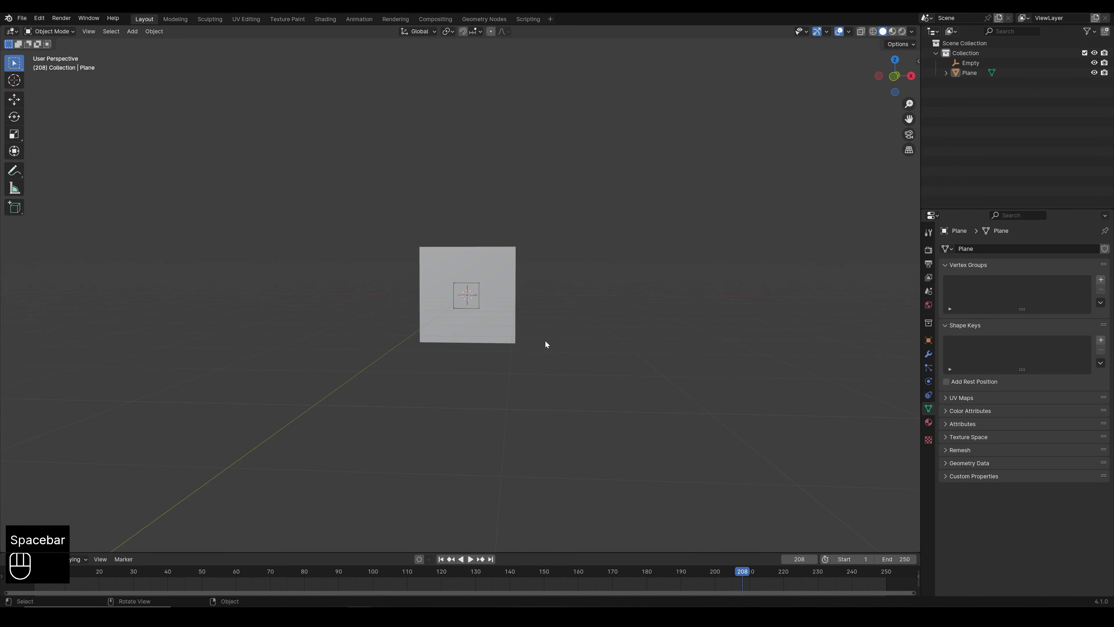
middle_click_drag(545, 343, 557, 346)
key("shift+a")
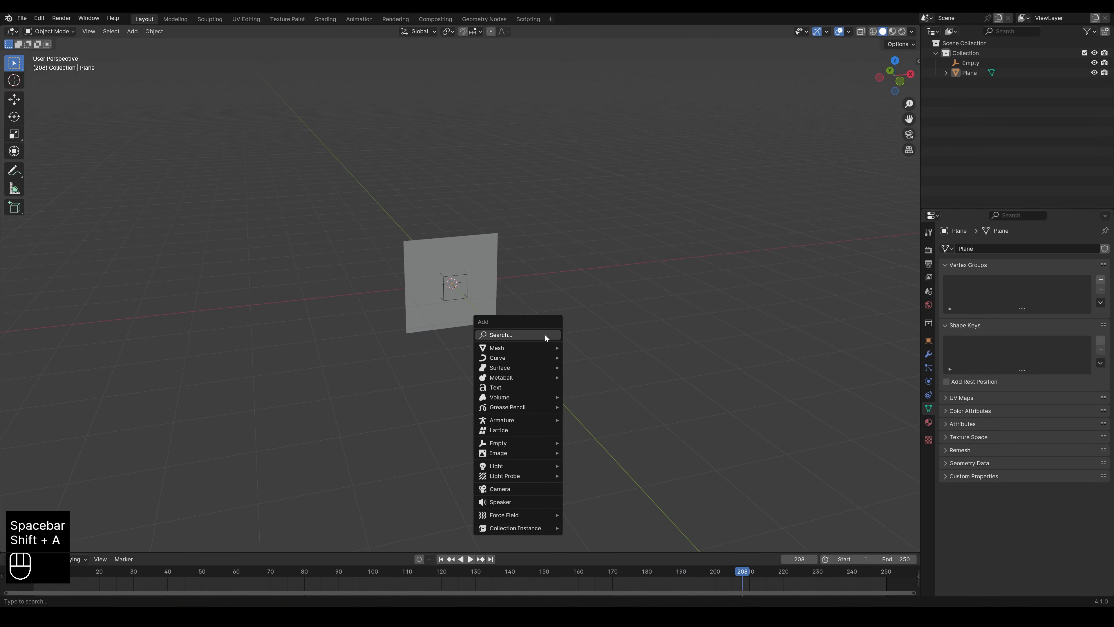
left_click(530, 485)
scroll(655, 299, "down", 4)
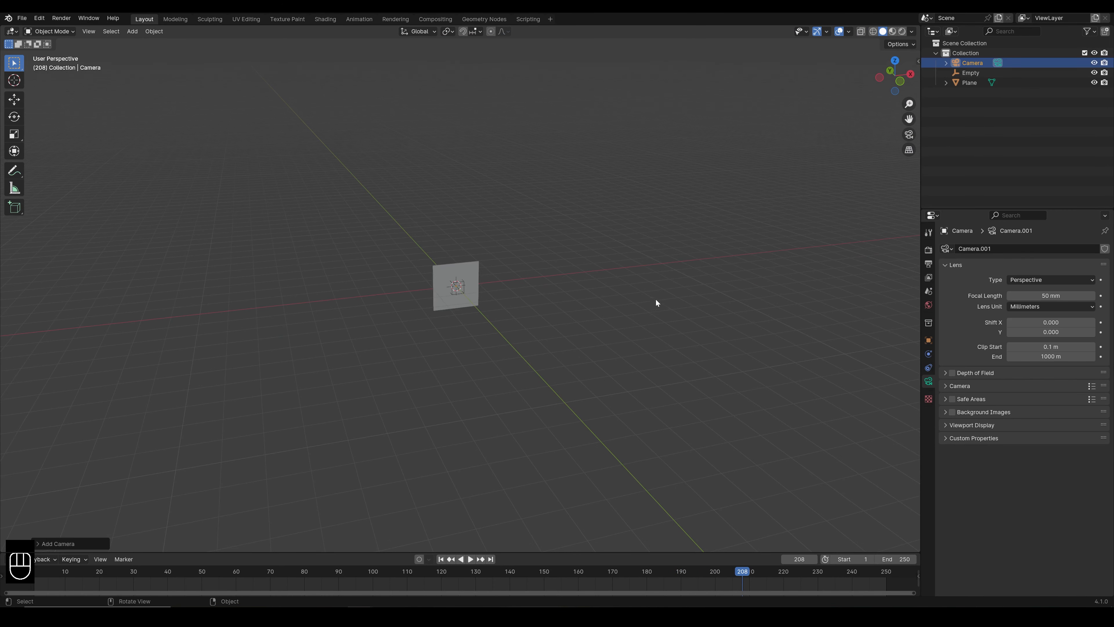
Split the 3D viewport side by side, show one half through the camera, and frame the plane with the camera locked to the view
middle_click_drag(655, 299, 859, 55)
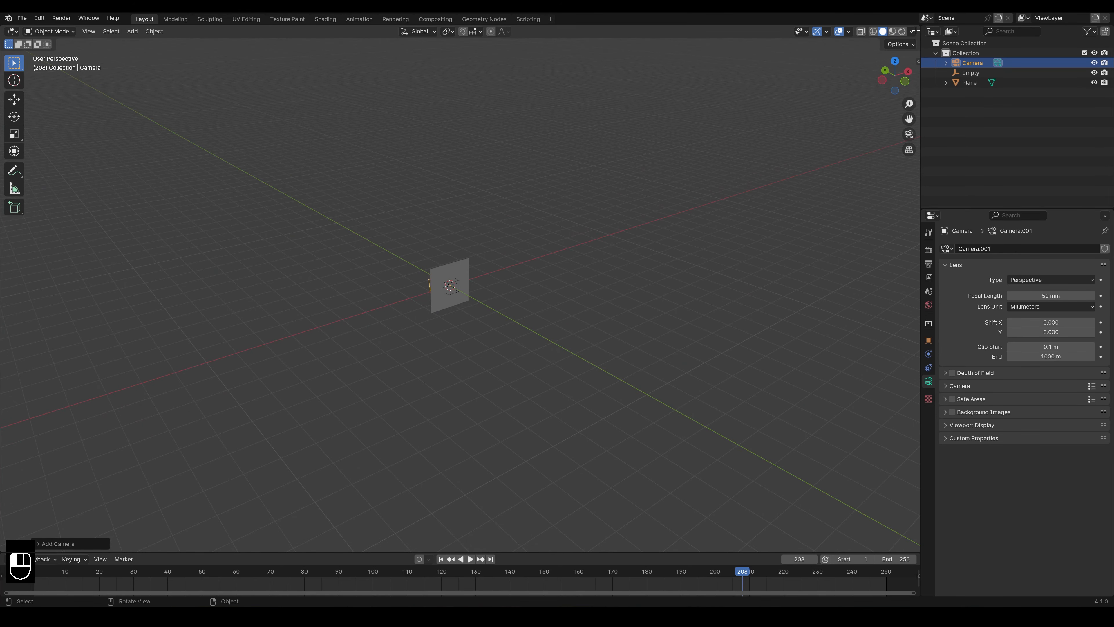
left_click_drag(916, 31, 502, 101)
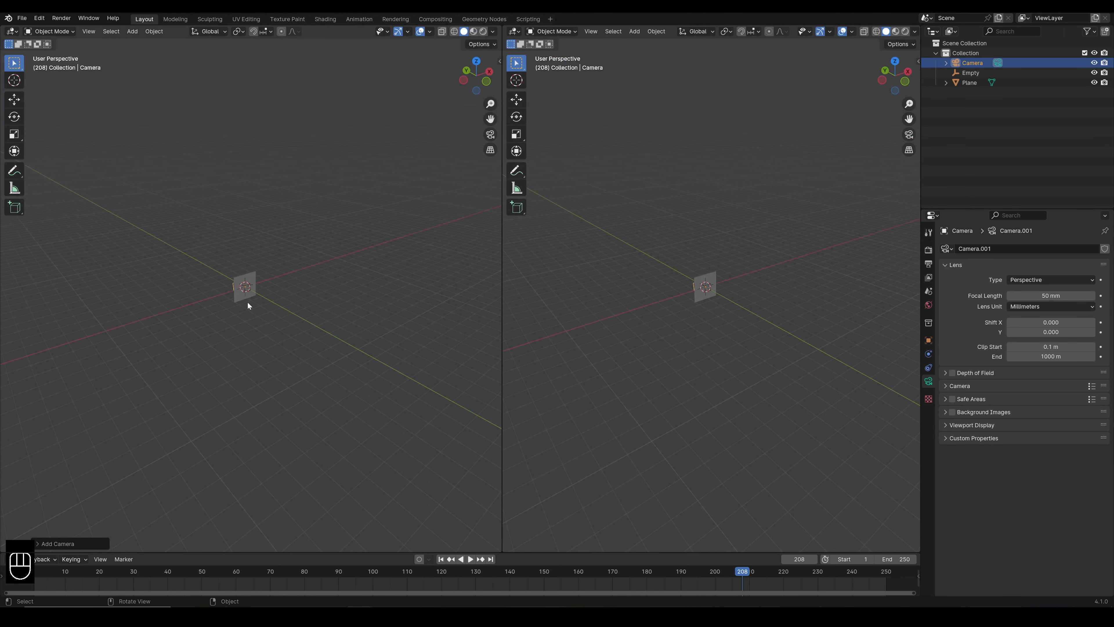
key("KP_0")
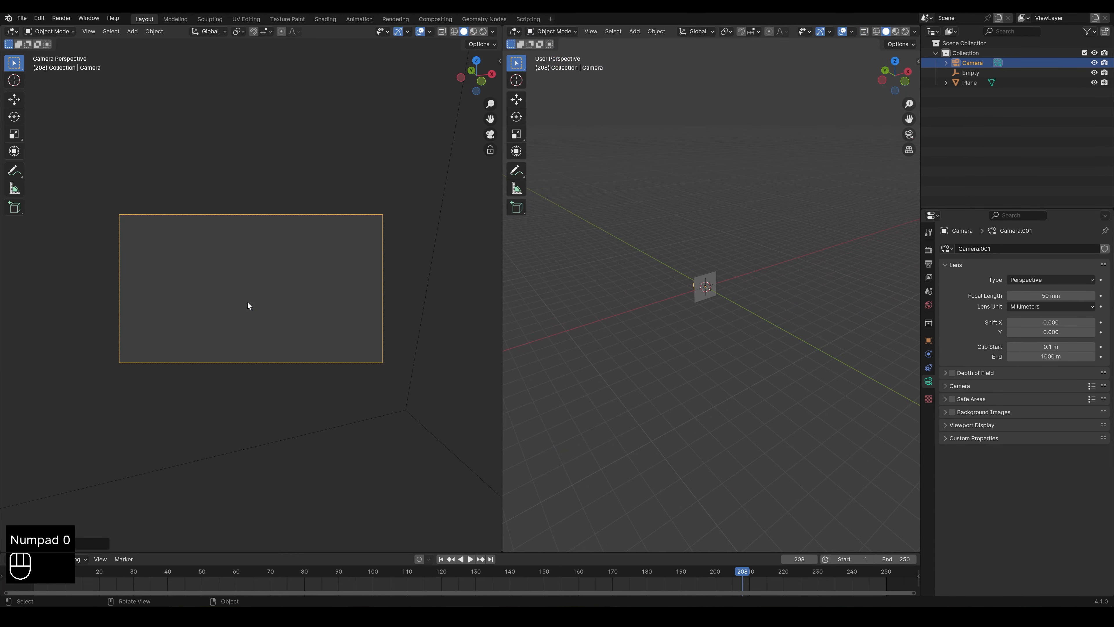
scroll(248, 303, "down", 3)
scroll(248, 302, "up", 3)
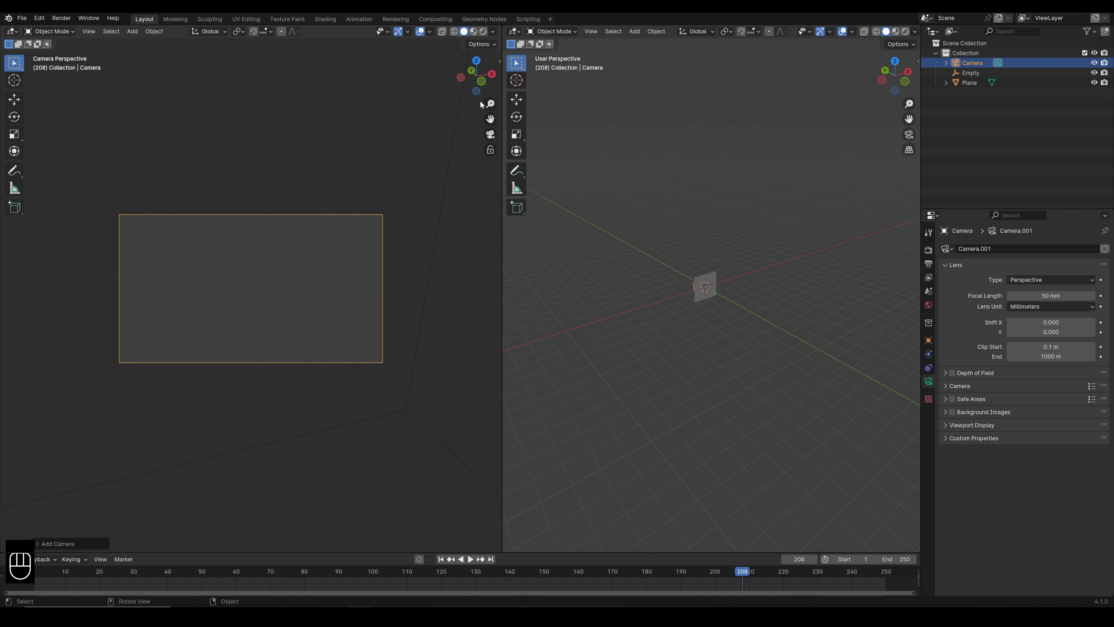
middle_click_drag(270, 322, 264, 297)
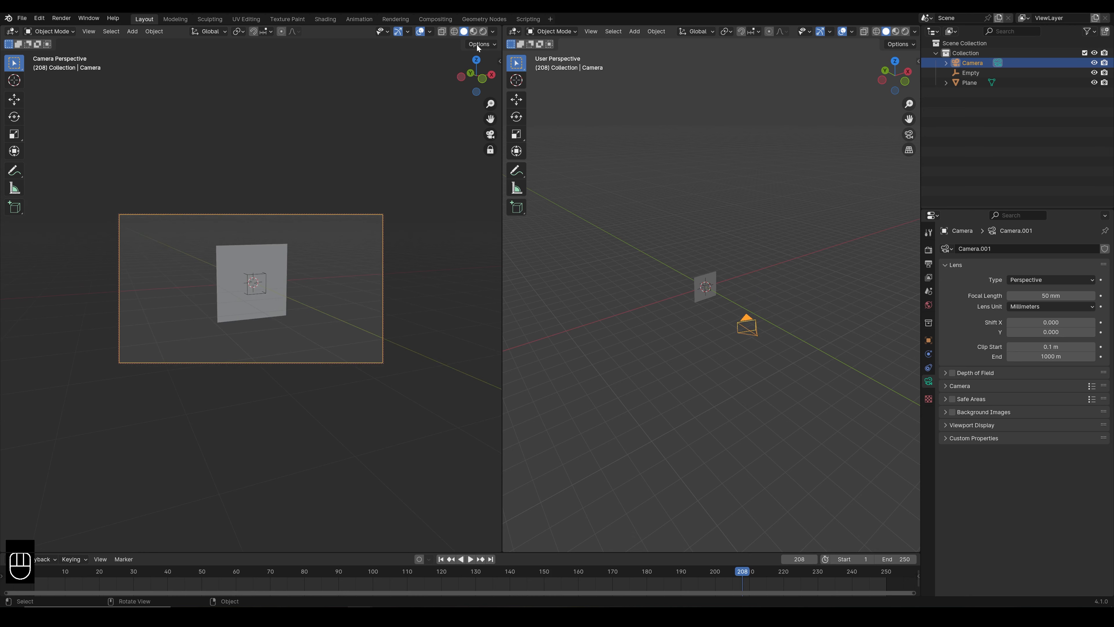
Show the camera viewport in Material Preview shading and re-aim the camera at the distortion on the plane
left_click(473, 31)
left_click(493, 31)
mouse_move(460, 158)
left_mouse_down()
mouse_move(527, 159)
mouse_move(435, 170)
left_mouse_up()
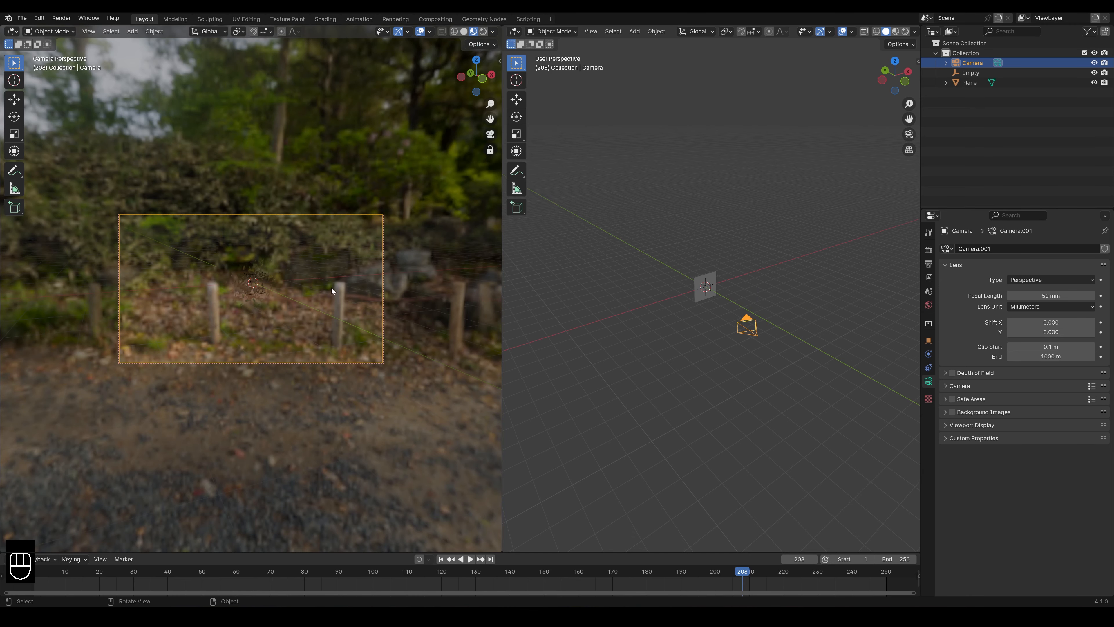
scroll(299, 295, "down", 2)
middle_click_drag(271, 295, 286, 290)
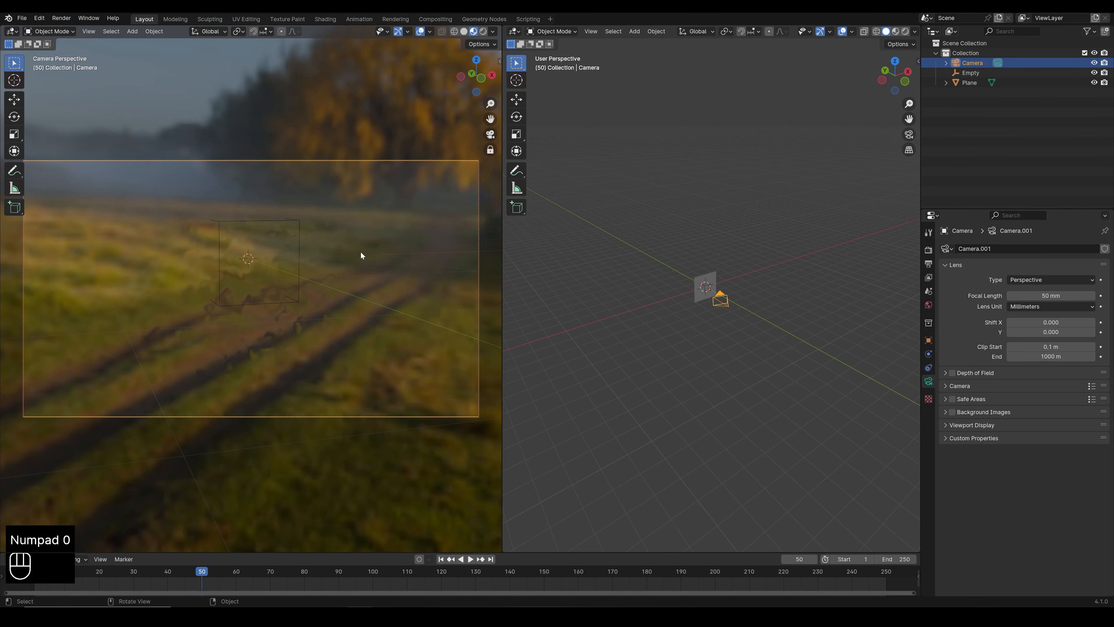
middle_click_drag(361, 251, 298, 257)
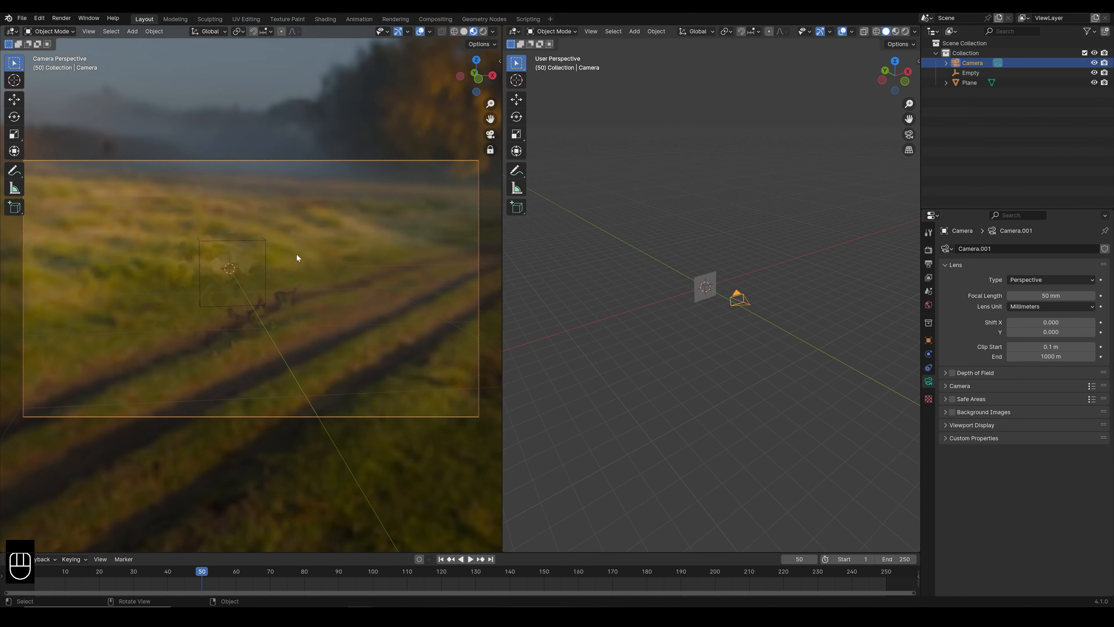
Add a Track To constraint to the plane with Camera as its target, and test it by orbiting the camera and running playback
scroll(736, 303, "up", 3)
left_click(663, 311)
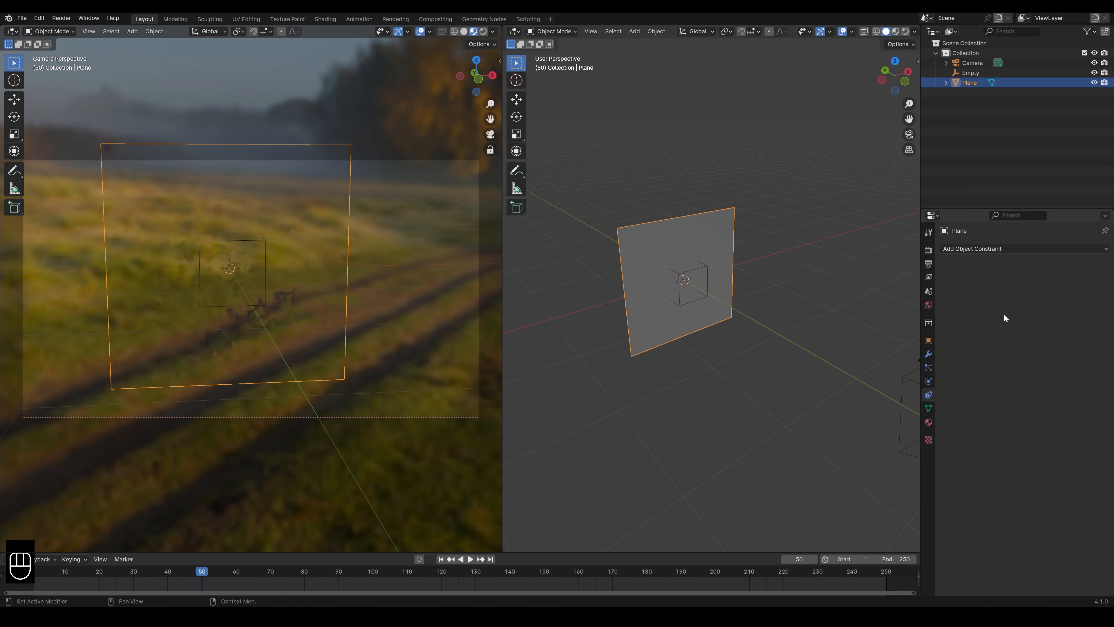
left_click(1033, 248)
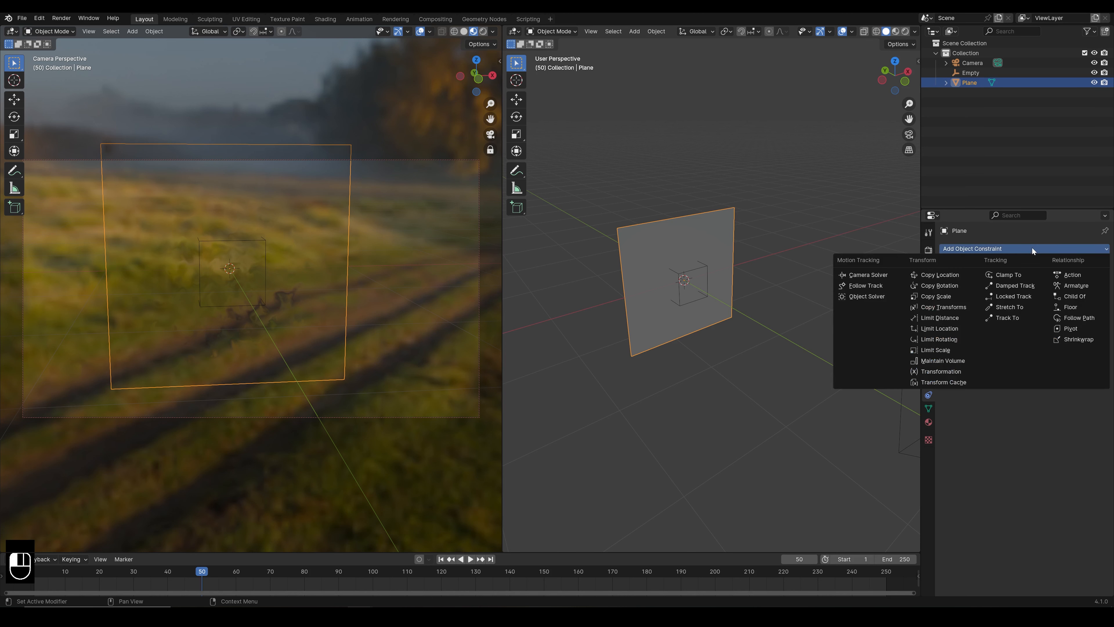
left_click(1023, 317)
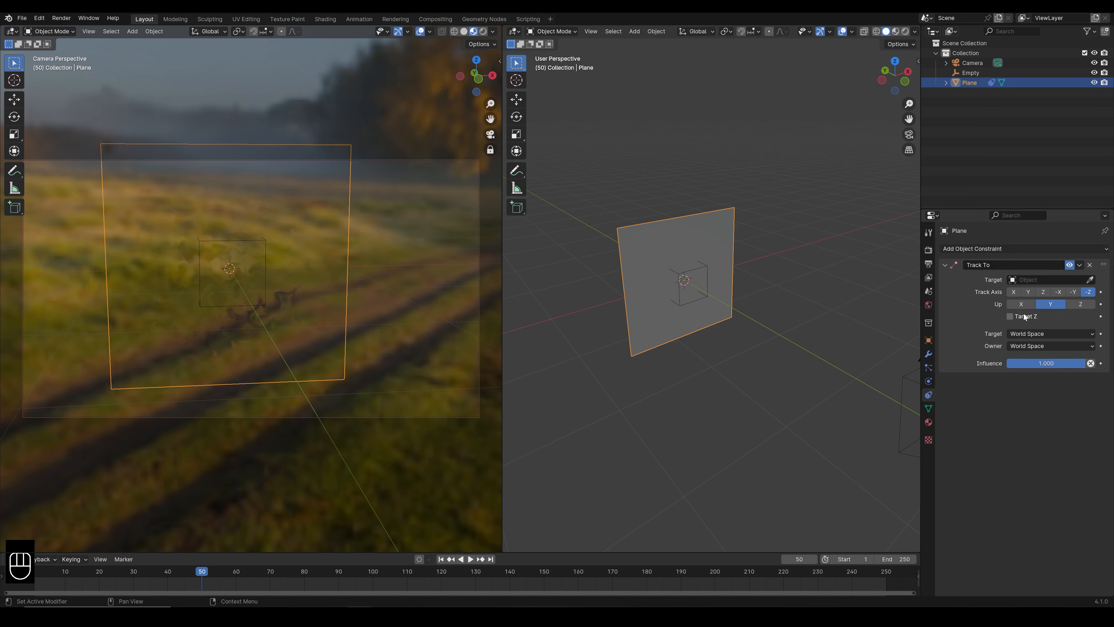
left_click(1081, 281)
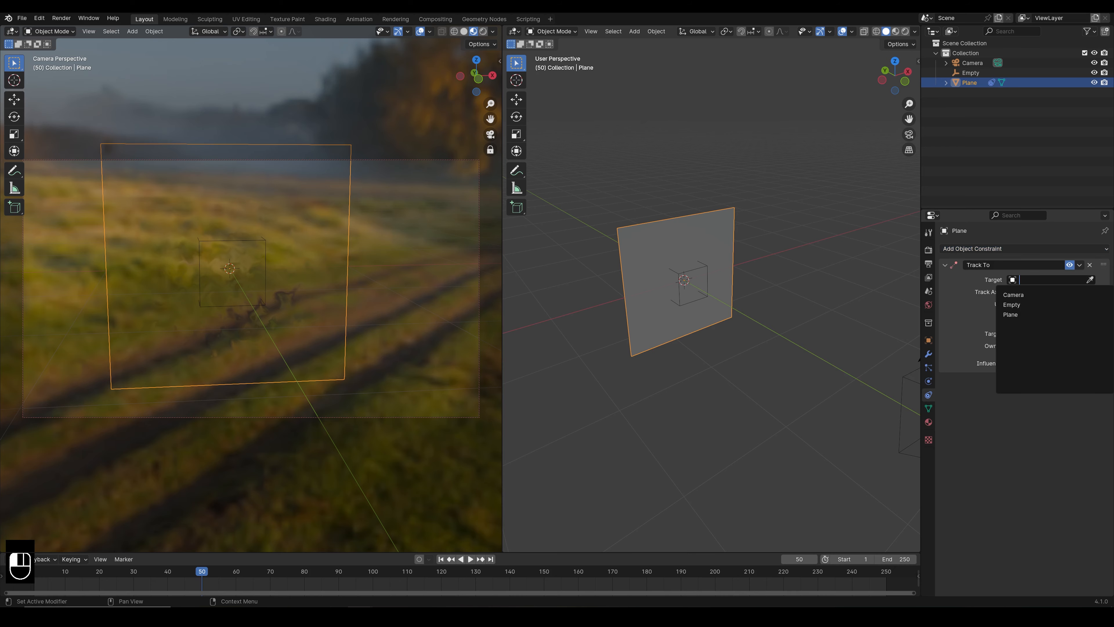
left_click(1035, 294)
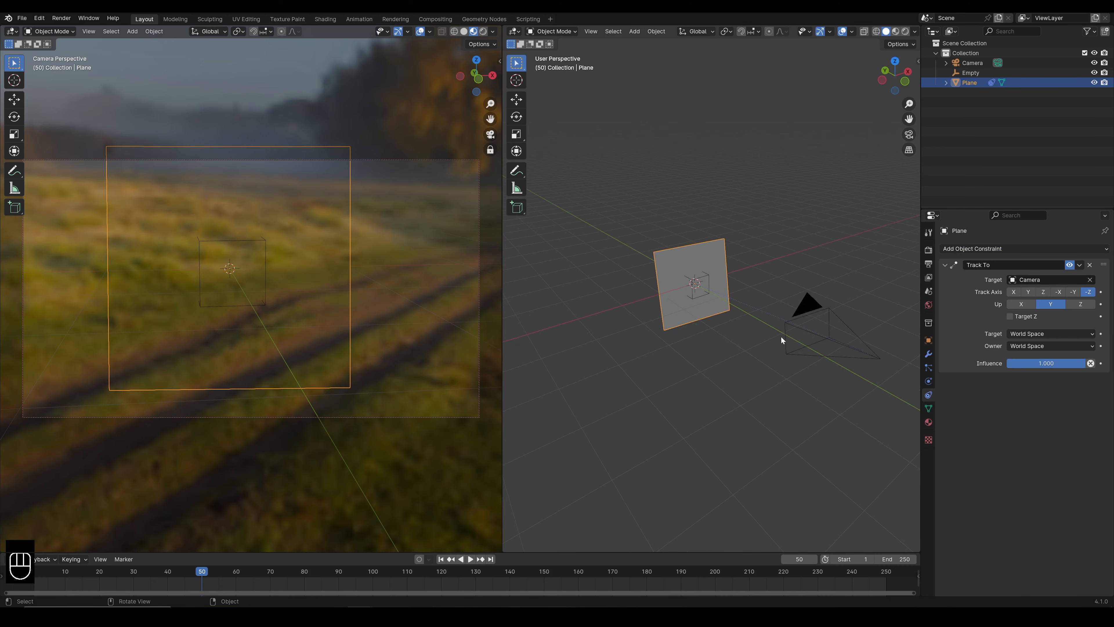
middle_click_drag(187, 349, 170, 323)
key("space")
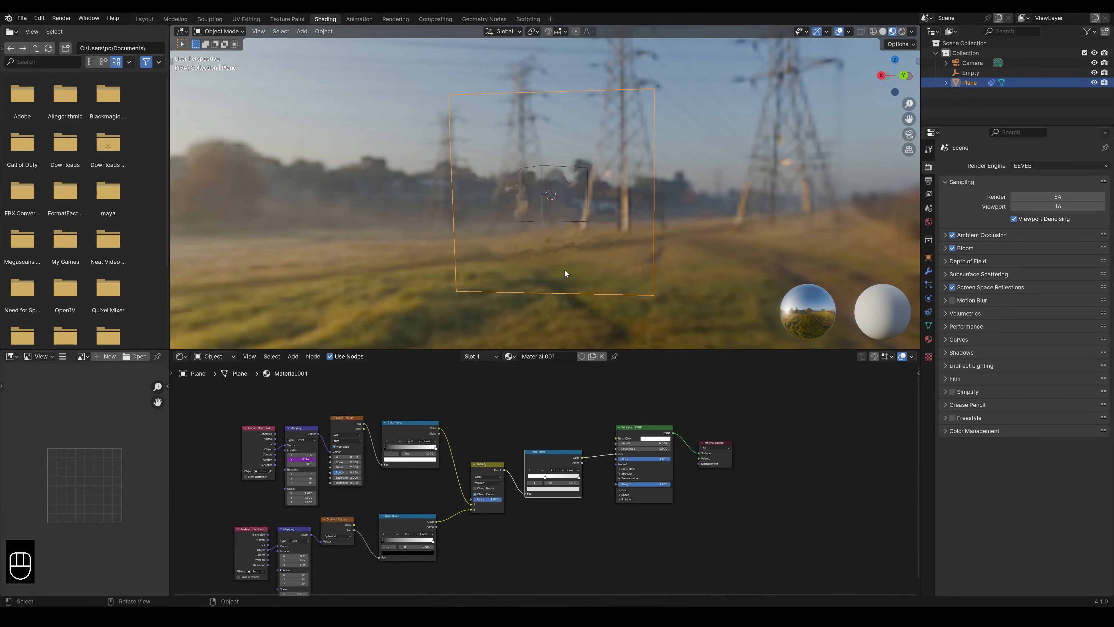
Duplicate the plane together with its empty and place the copies about 2.3 m away from the originals
left_click(571, 219, "shift")
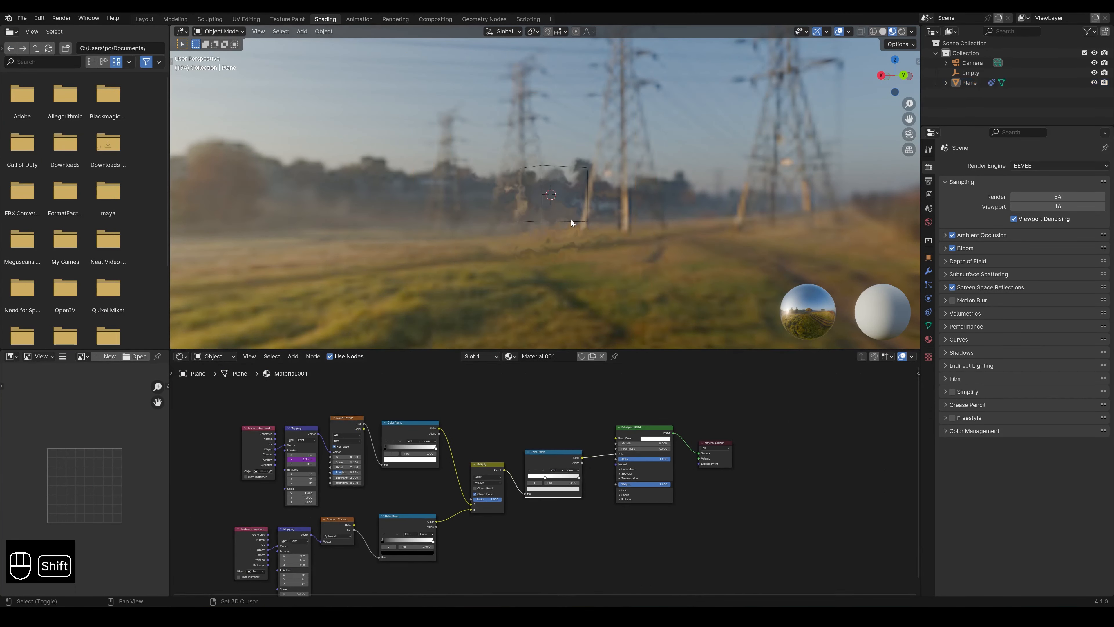
left_click(573, 221, "shift")
left_click(580, 233, "shift")
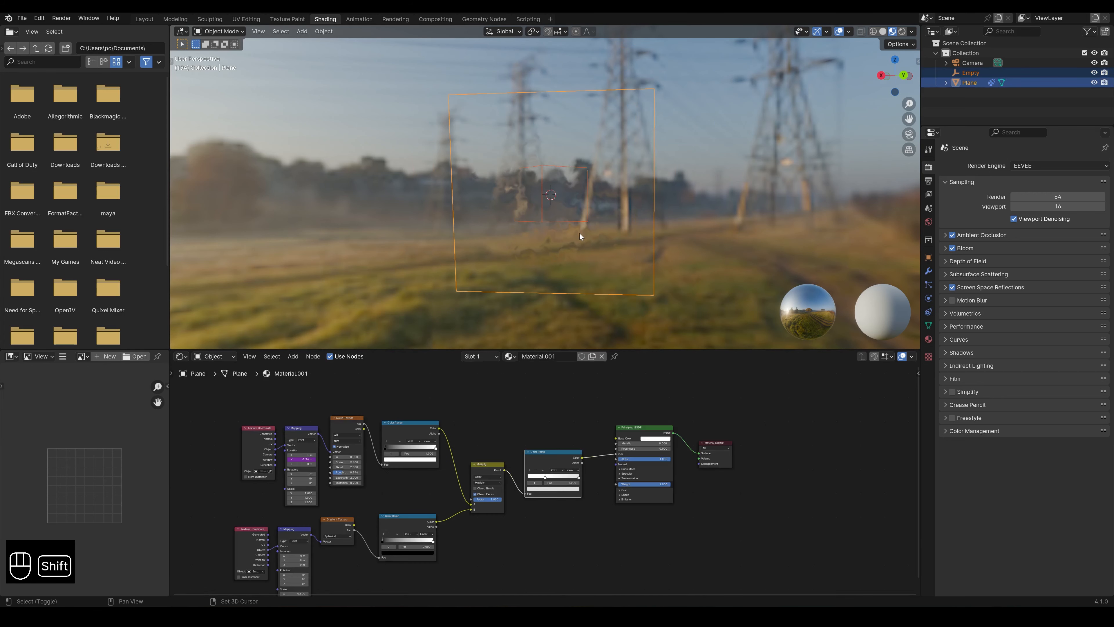
key("shift+d")
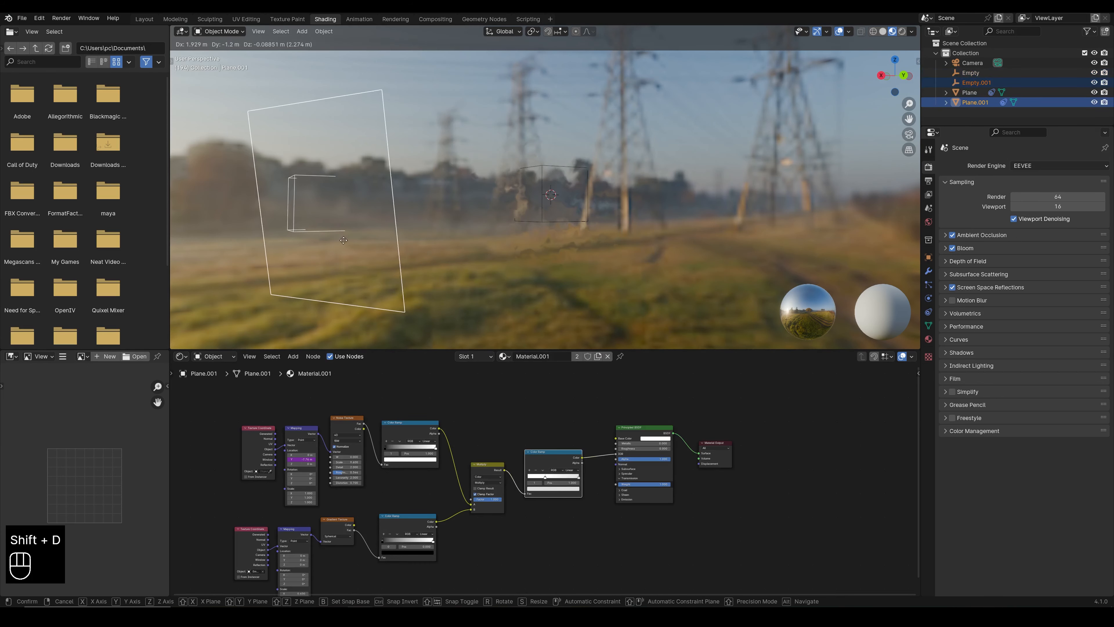
left_click(332, 233)
Select the duplicated plane and make its material a single-user copy independent of the original
middle_click_drag(332, 233, 529, 240)
left_click(528, 246)
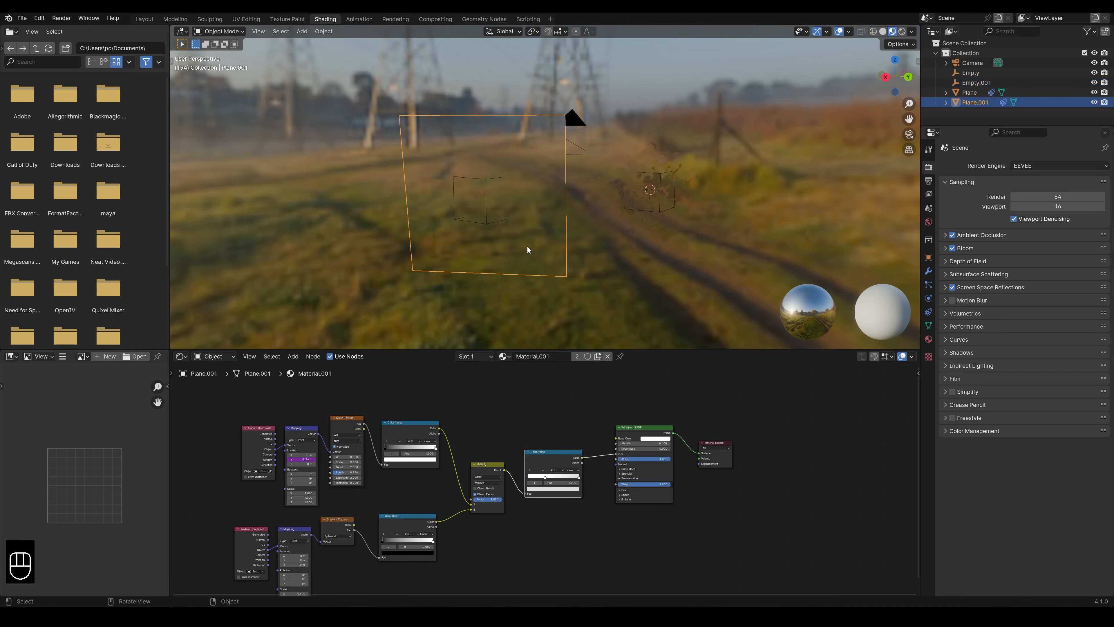
left_click(577, 357)
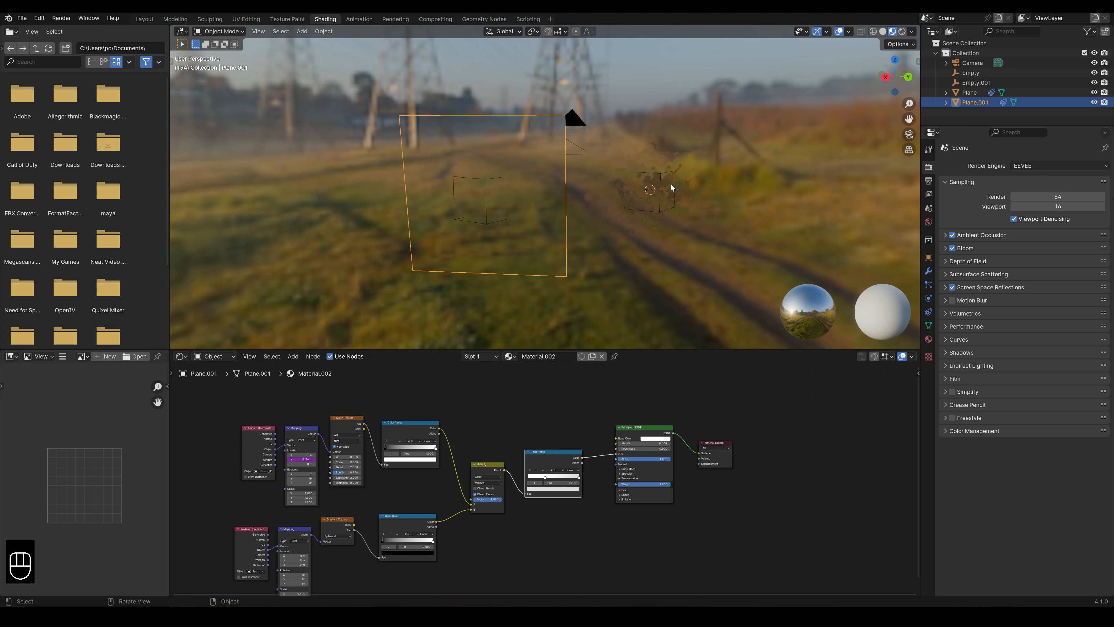
Delete the Noise Texture from the duplicated plane's material and add a Wave Texture node in its place
scroll(563, 258, "up", 1)
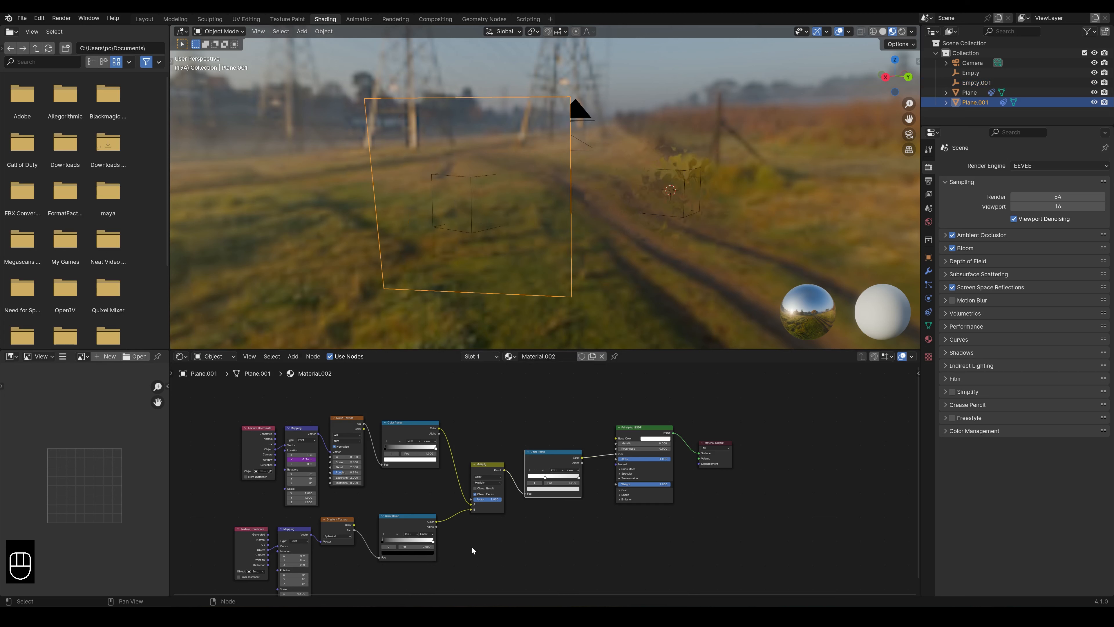
middle_click_drag(428, 499, 564, 461)
scroll(534, 468, "up", 1)
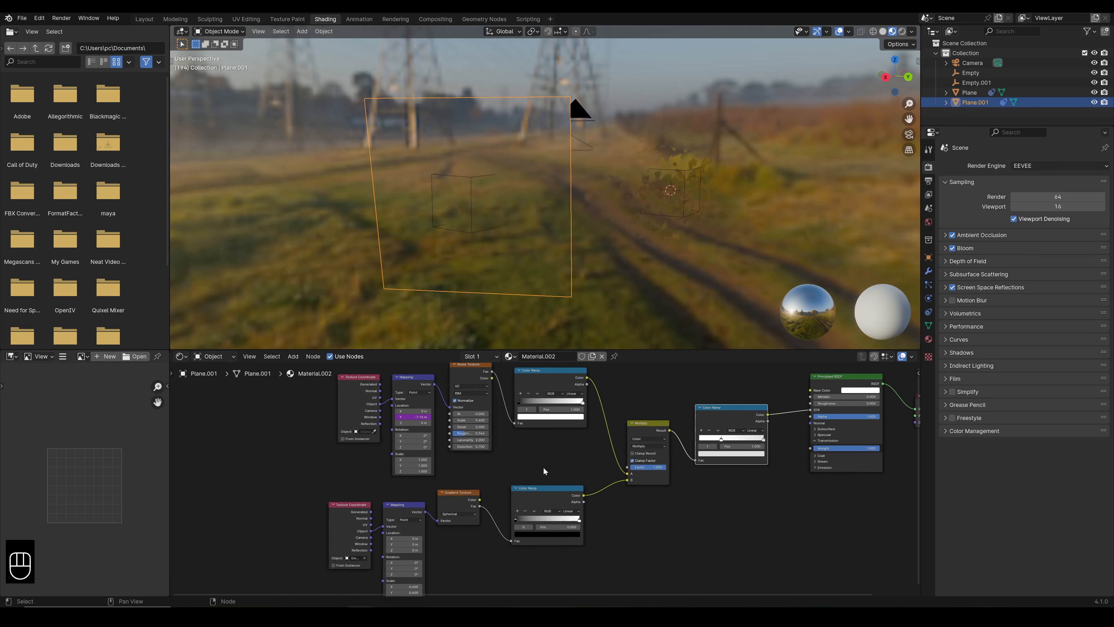
middle_click_drag(528, 459, 571, 497)
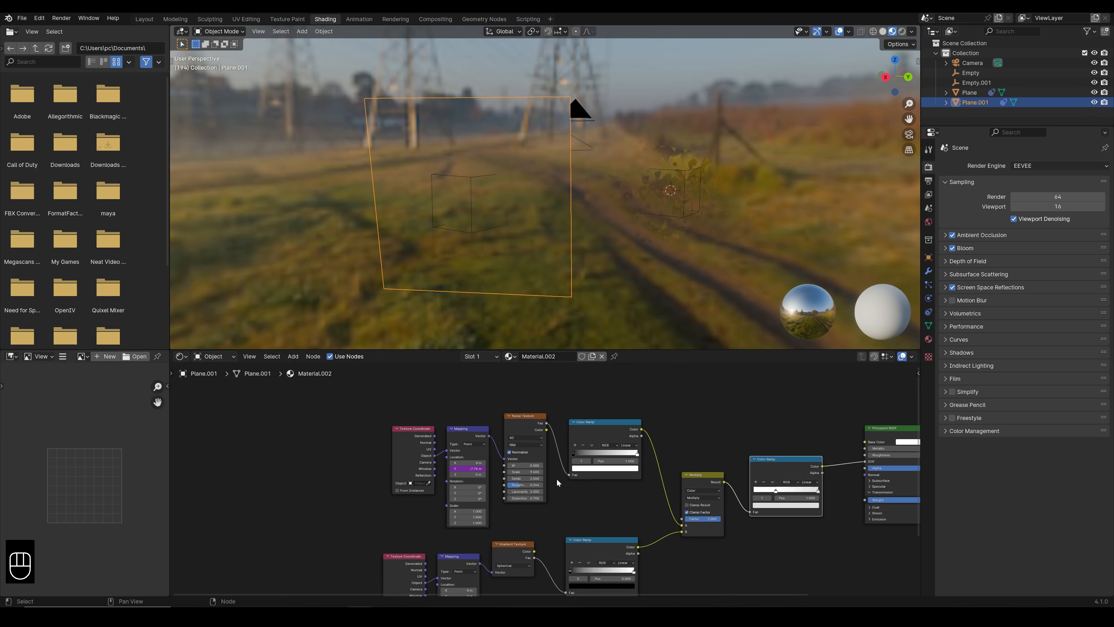
key("x")
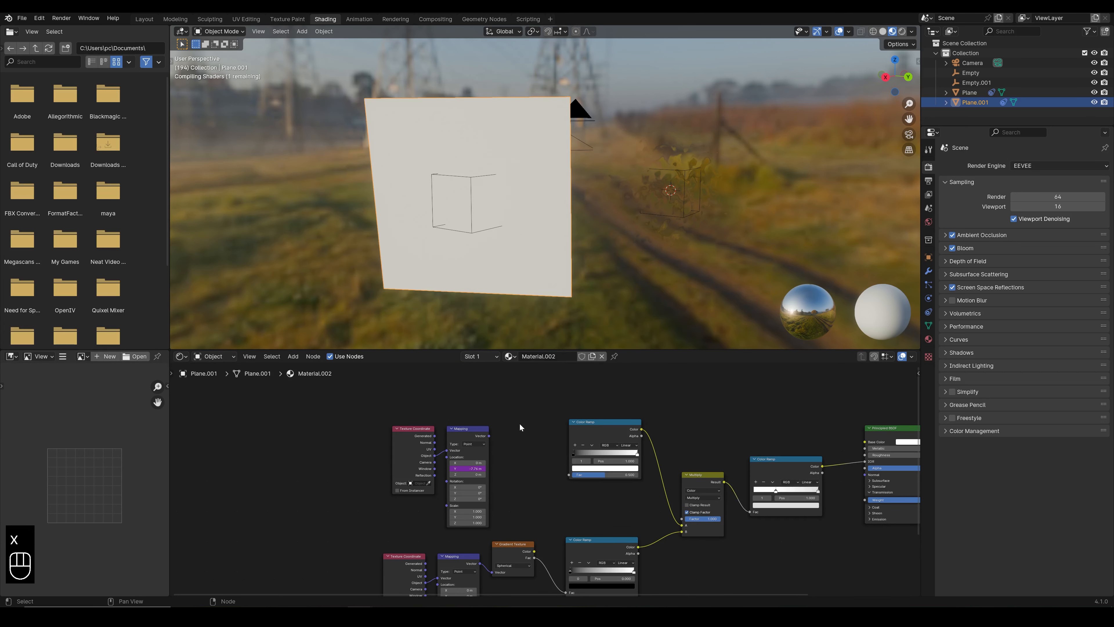
key("shift+a")
left_click(519, 423)
type("wa")
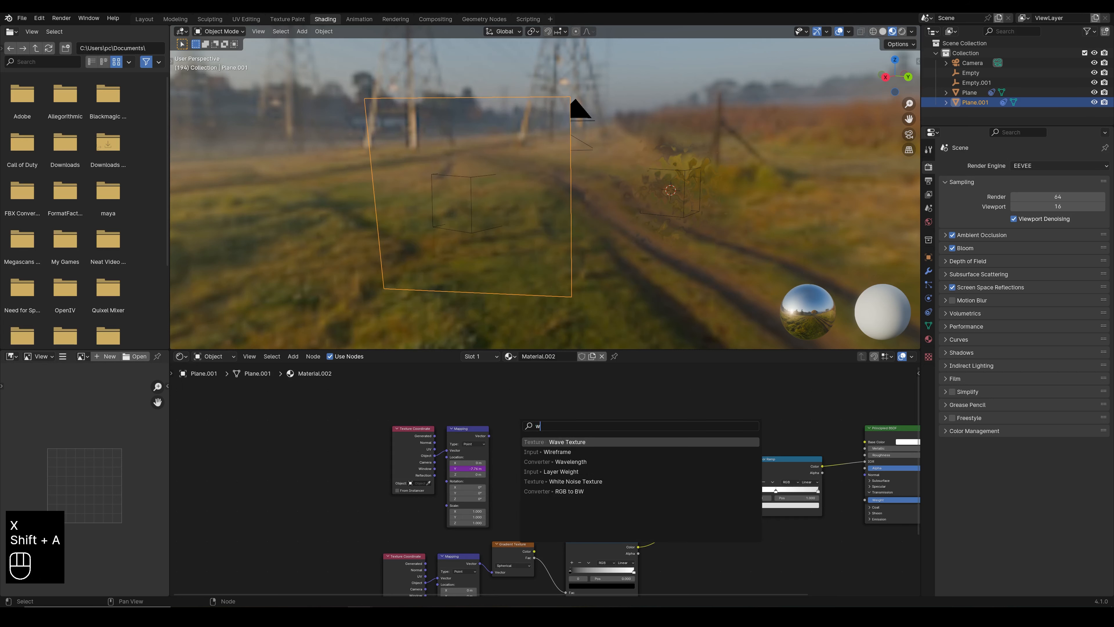
left_click(540, 452)
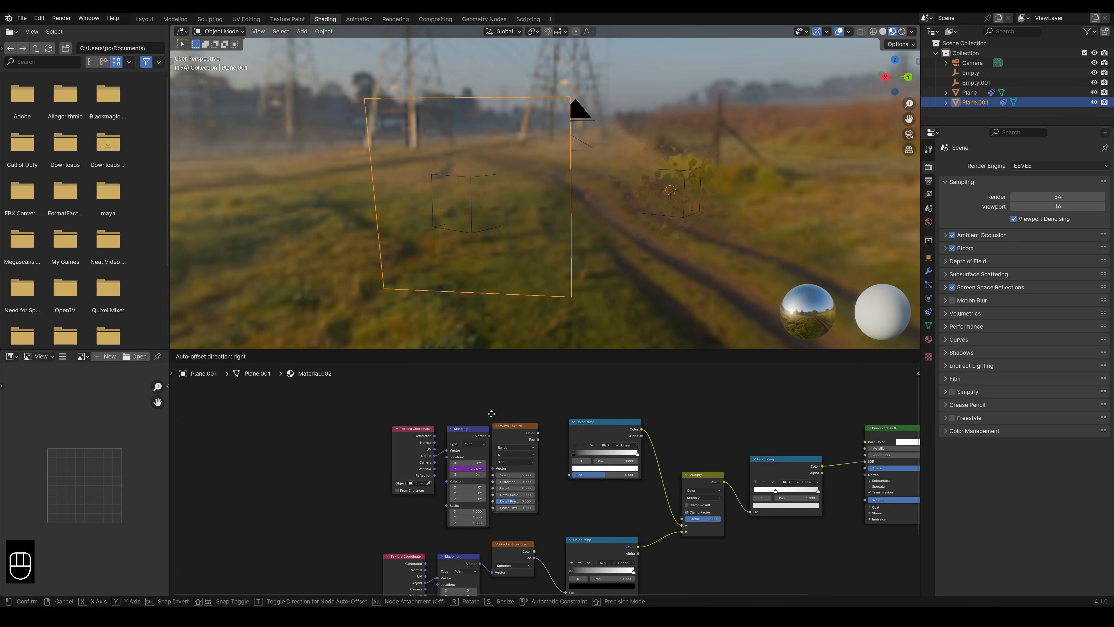
left_click(507, 404)
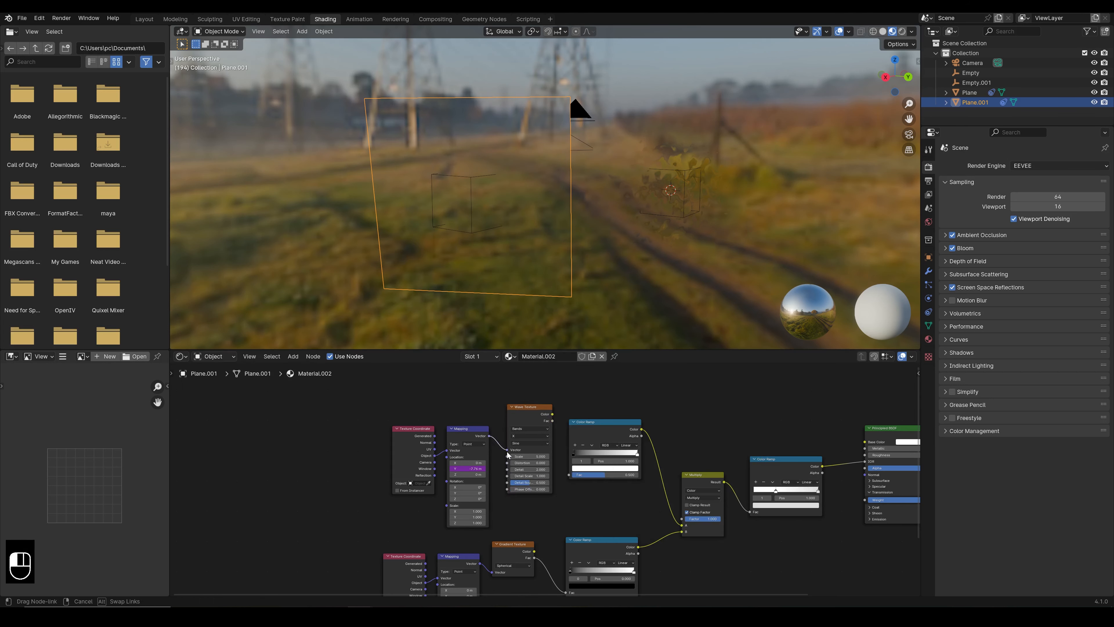
Connect the Wave Texture between the Mapping and Color Ramp nodes, preview the ramp, and set the pattern to Rings along Z
left_click_drag(559, 433, 564, 403)
left_click_drag(572, 478, 569, 475)
left_click(592, 433, "ctrl+shift")
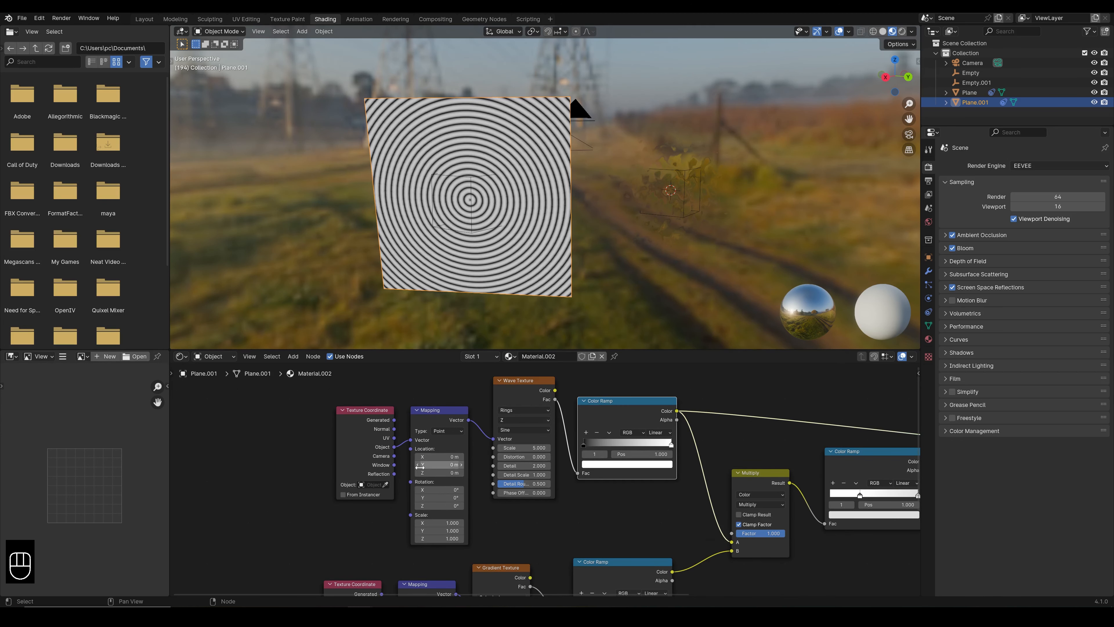
Test how changing the Wave Texture's Phase Offset moves the rings on the plane
scroll(545, 531, "up", 2)
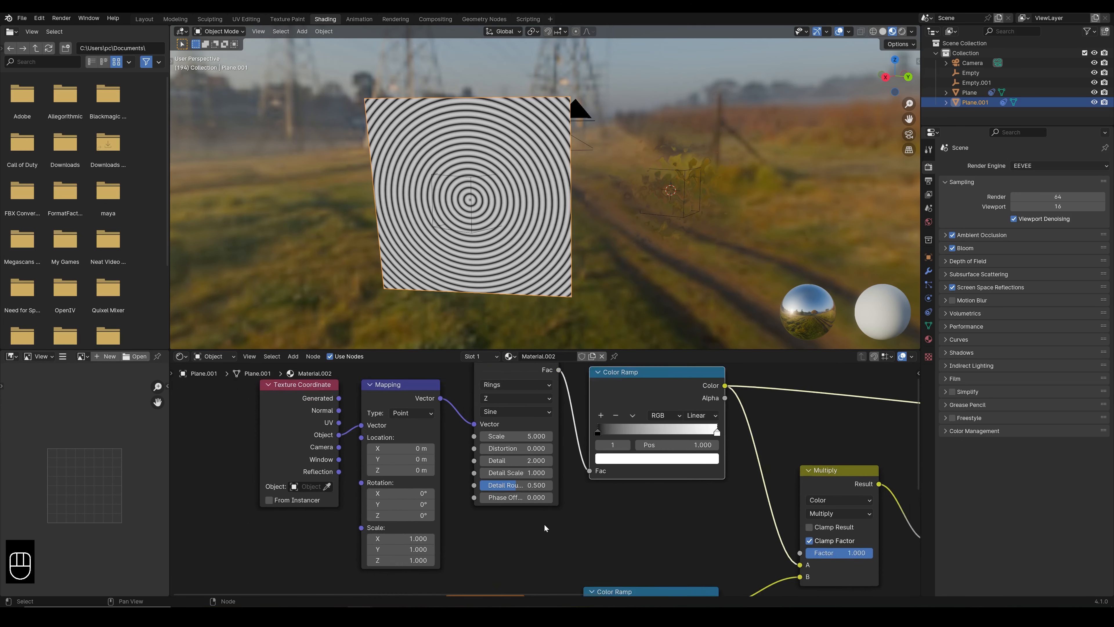
left_click_drag(502, 500, 387, 499)
right_click(502, 500)
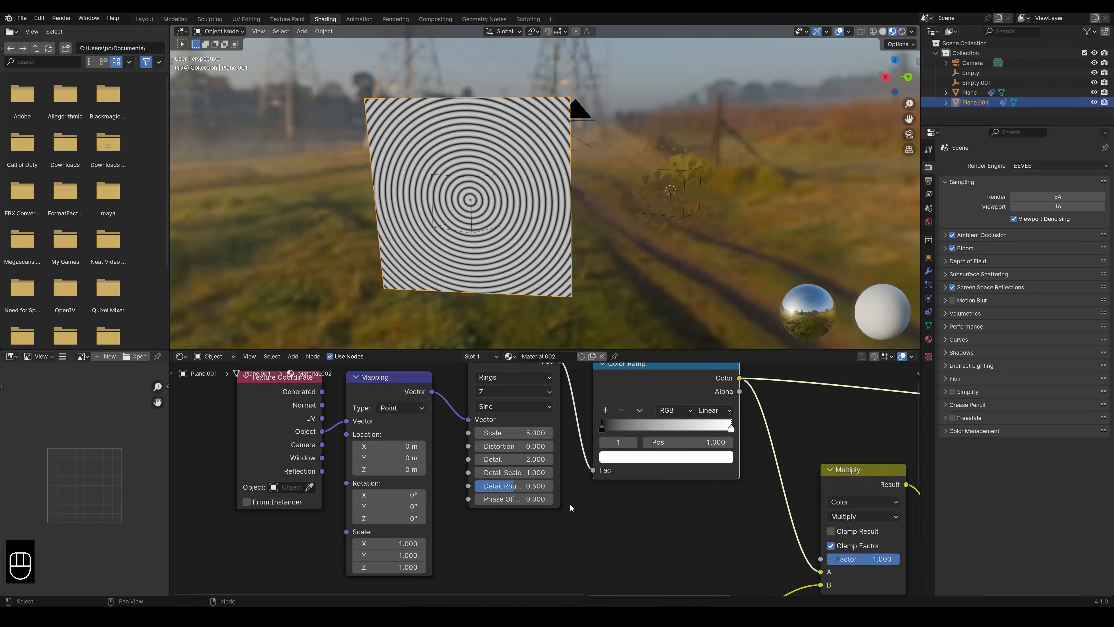
Connect the Principled BSDF back to the Material Output to end the Color Ramp preview
scroll(567, 504, "down", 2)
middle_click_drag(600, 517, 477, 495)
left_click(829, 412, "ctrl+shift")
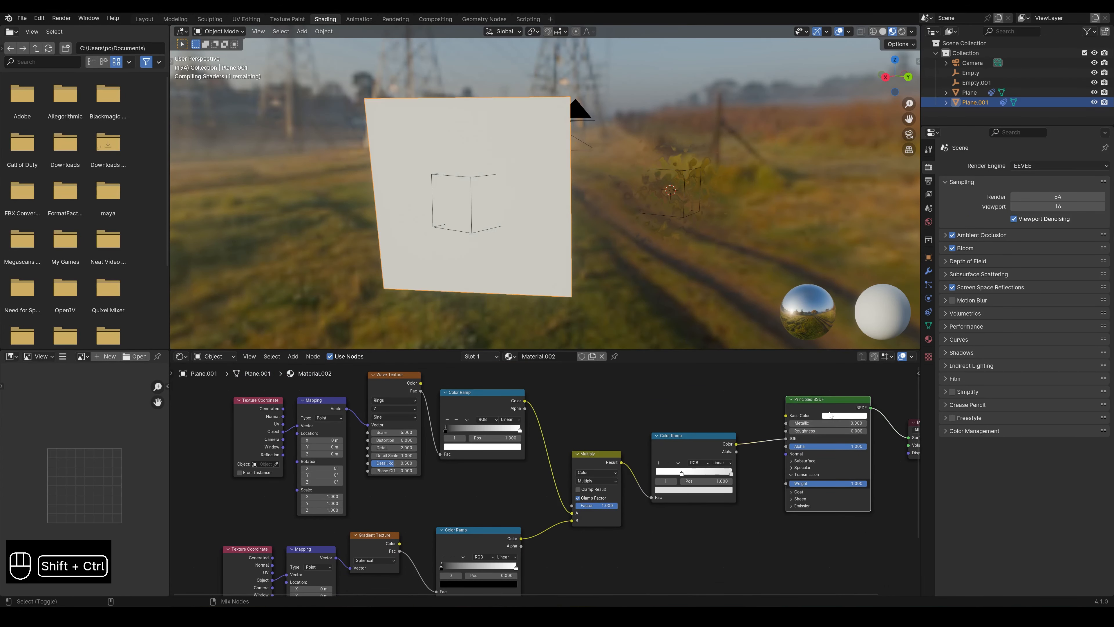
Replace the object in the Spherical gradient's Texture Coordinate node with Empty.001, picked from the viewport
scroll(439, 266, "up", 2)
mouse_move(437, 265)
middle_mouse_down()
mouse_move(484, 255)
mouse_move(451, 256)
middle_mouse_up()
left_click(482, 228)
left_click(523, 256)
scroll(546, 441, "down", 3)
middle_click_drag(505, 492, 500, 460)
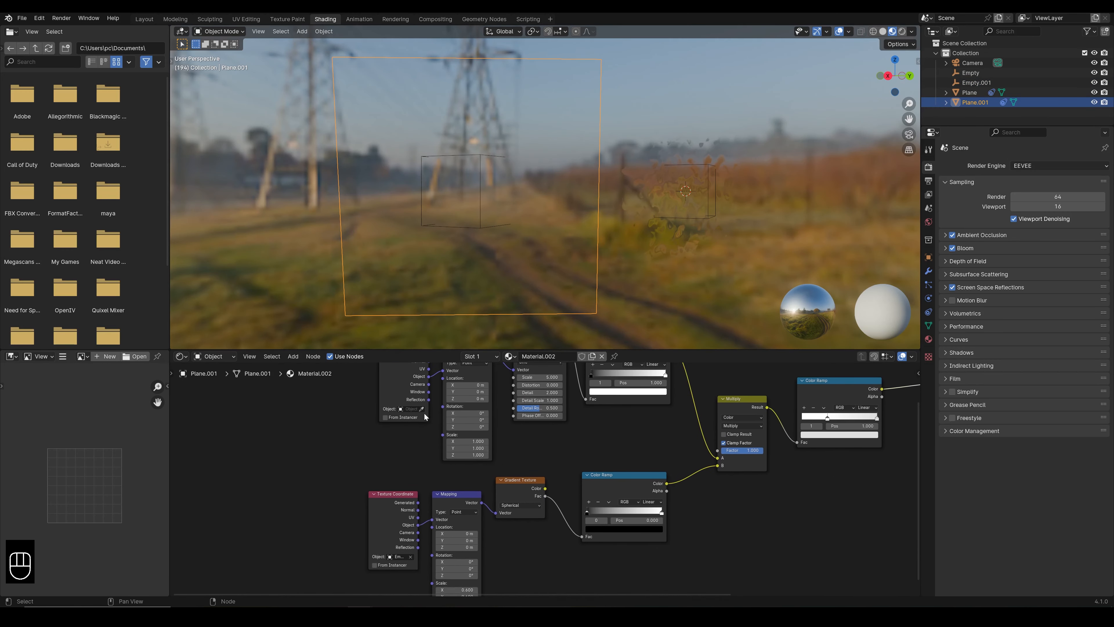
left_click(411, 557)
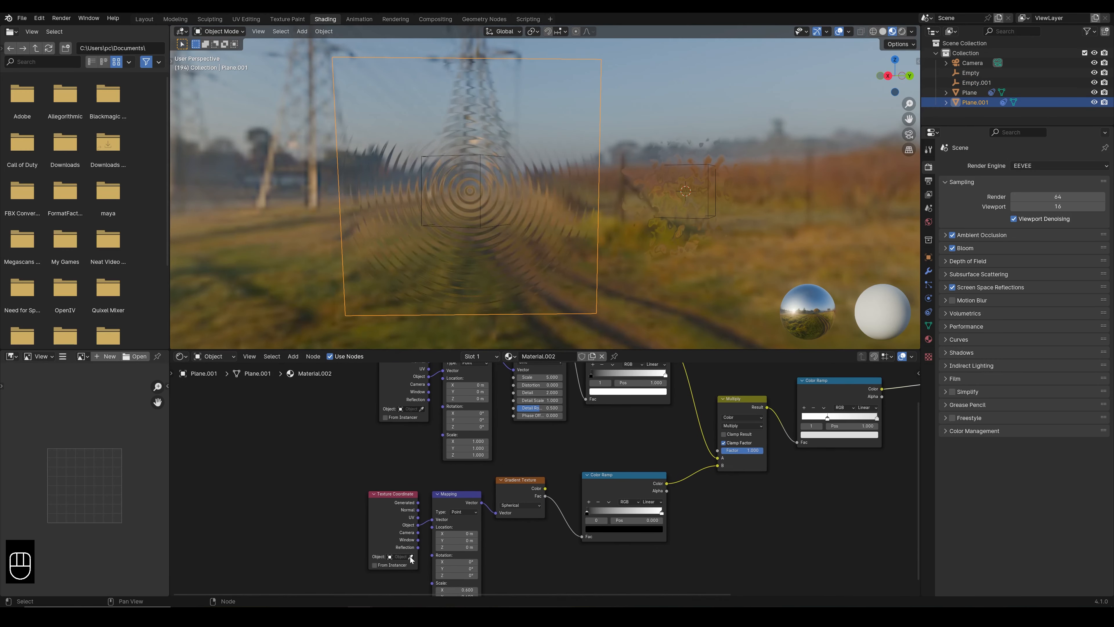
left_click(411, 556)
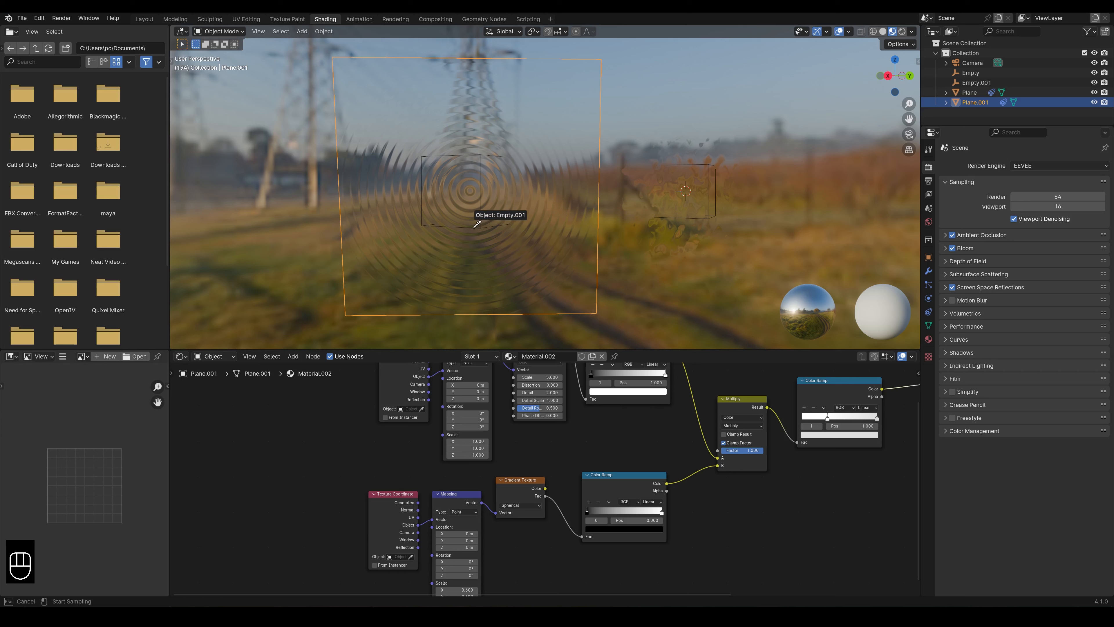
left_click(475, 231)
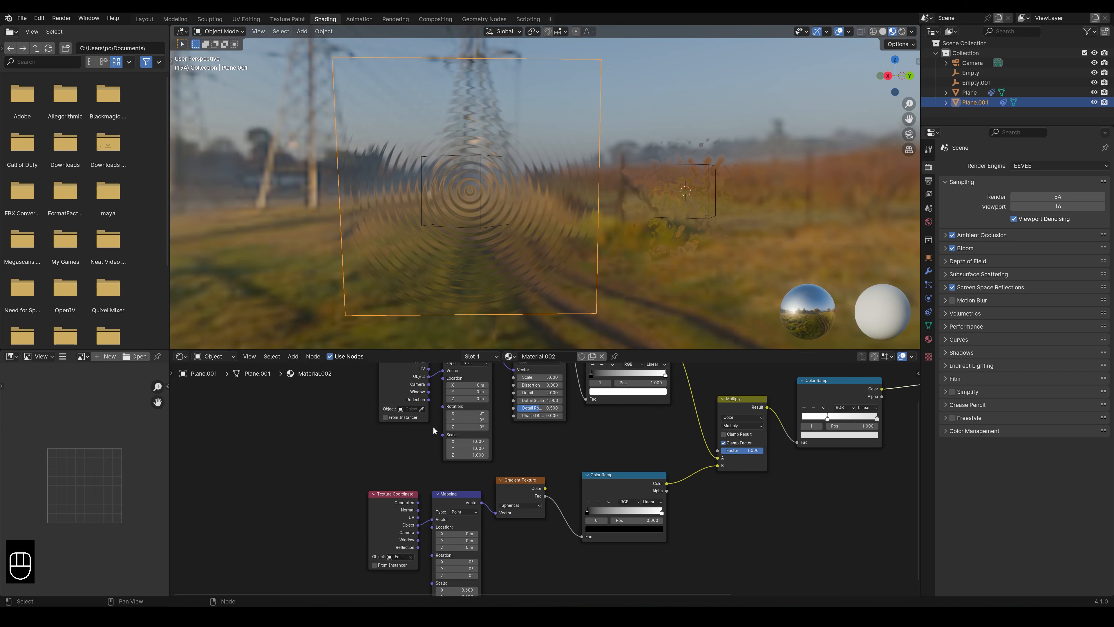
Move the black stop of the Gradient Texture's Color Ramp inward to shrink the distorted area around the empty
middle_click_drag(434, 430, 416, 461)
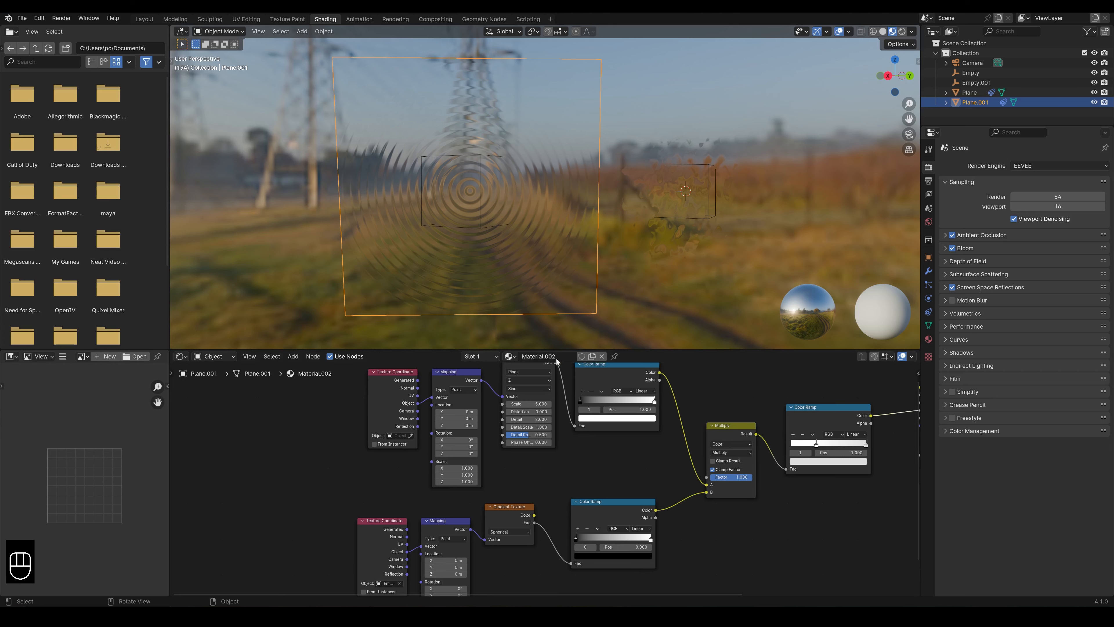
middle_click_drag(820, 471, 680, 463)
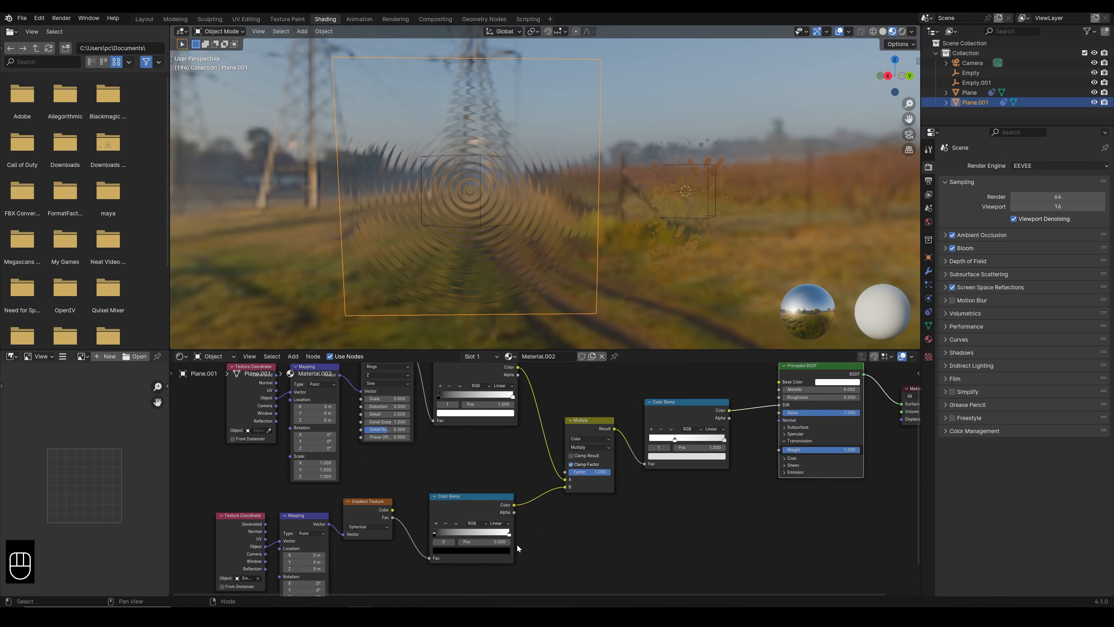
scroll(549, 465, "up", 2)
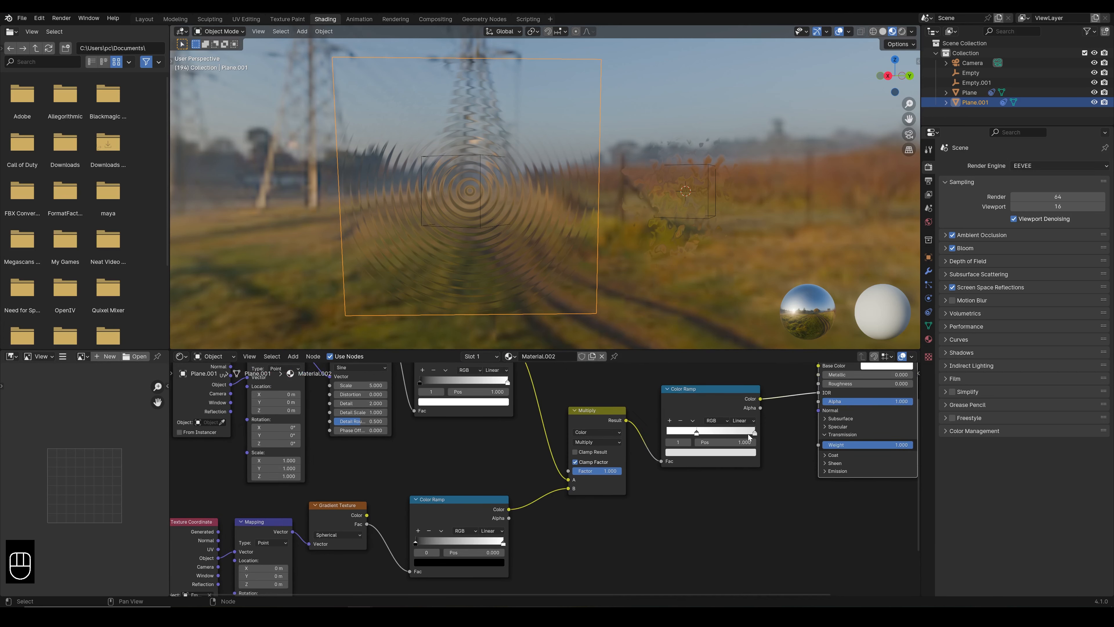
middle_click_drag(500, 505, 553, 508)
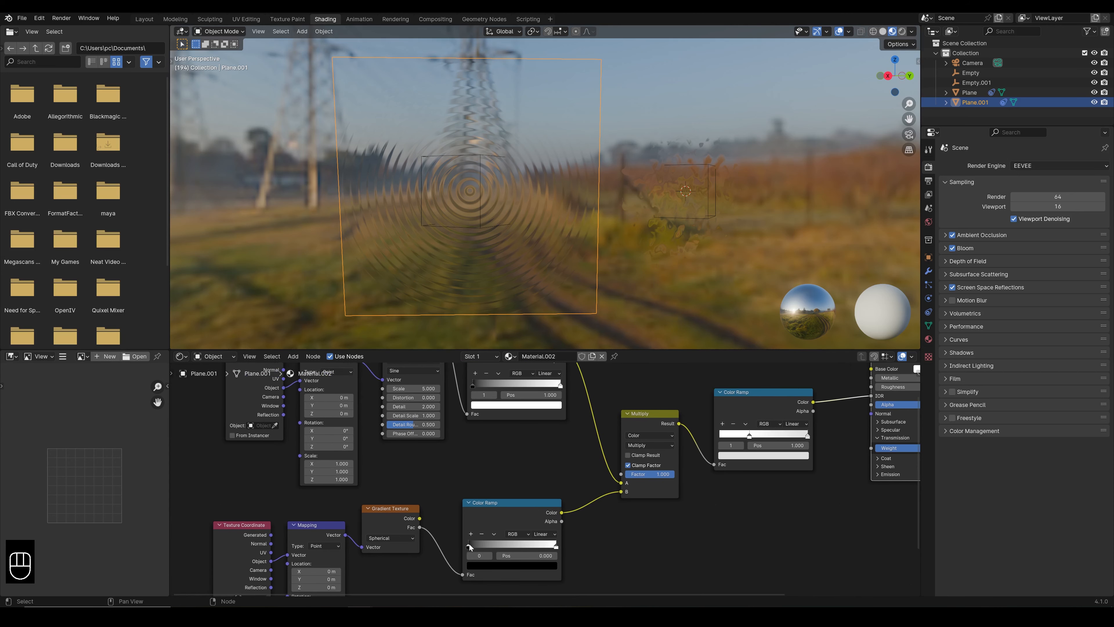
left_click_drag(499, 548, 494, 547)
Reduce the Wave Texture's Scale to 1.140 for fewer, wider rings
middle_click_drag(501, 452, 582, 492)
scroll(550, 502, "up", 2)
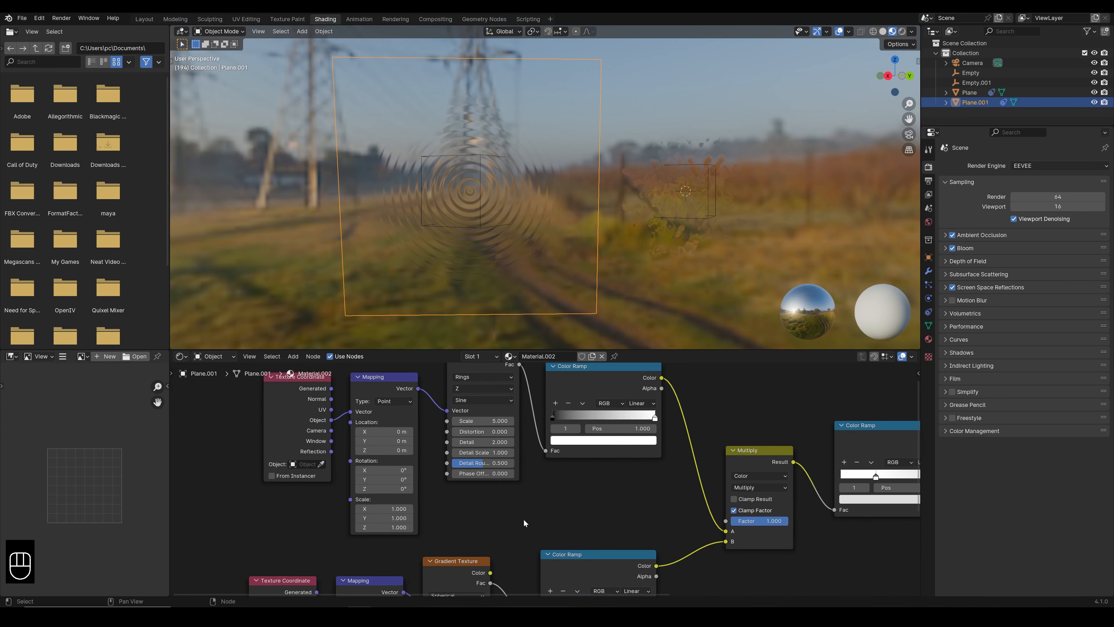
middle_click_drag(519, 519, 538, 517)
left_click_drag(496, 418, 430, 418)
Drive the Wave Texture's Phase Offset with the expression #frame*2/10 and play the animation to check the ring movement
middle_click_drag(506, 474, 524, 461)
key("shift")
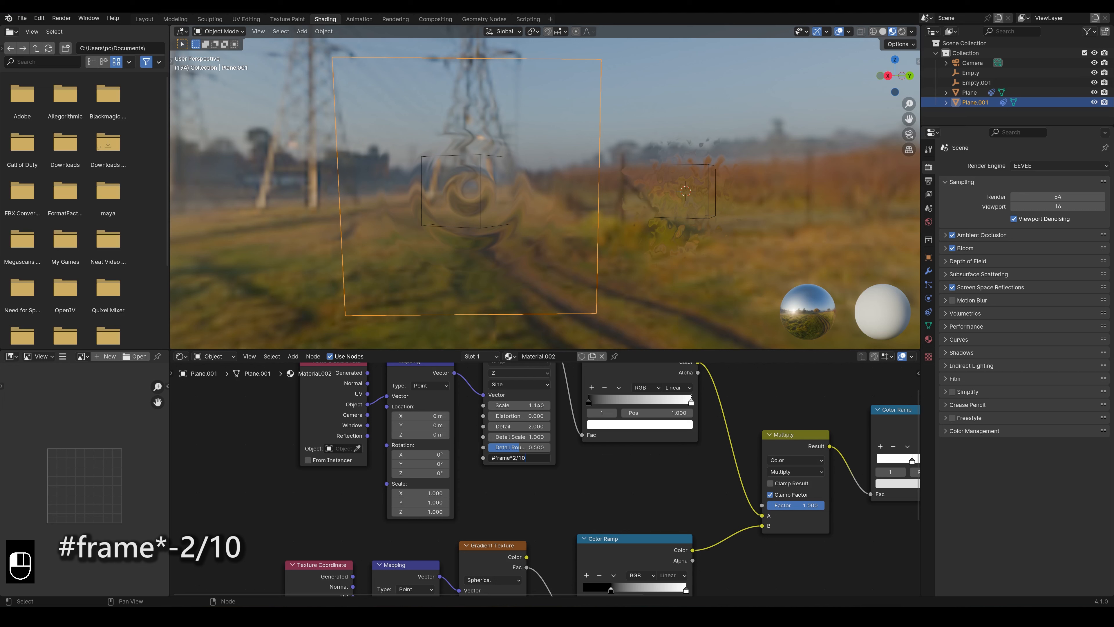
key("Return")
key("space")
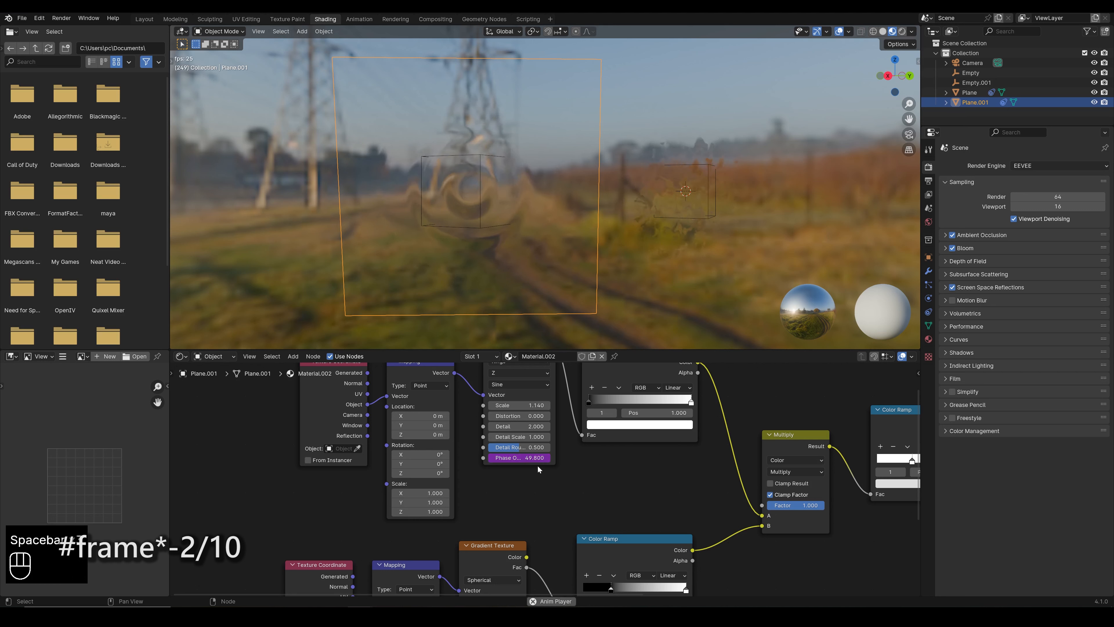
key("space")
Change the Phase Offset driver expression to frame*-2/10 and play the animation while orbiting around the plane
left_click(522, 458)
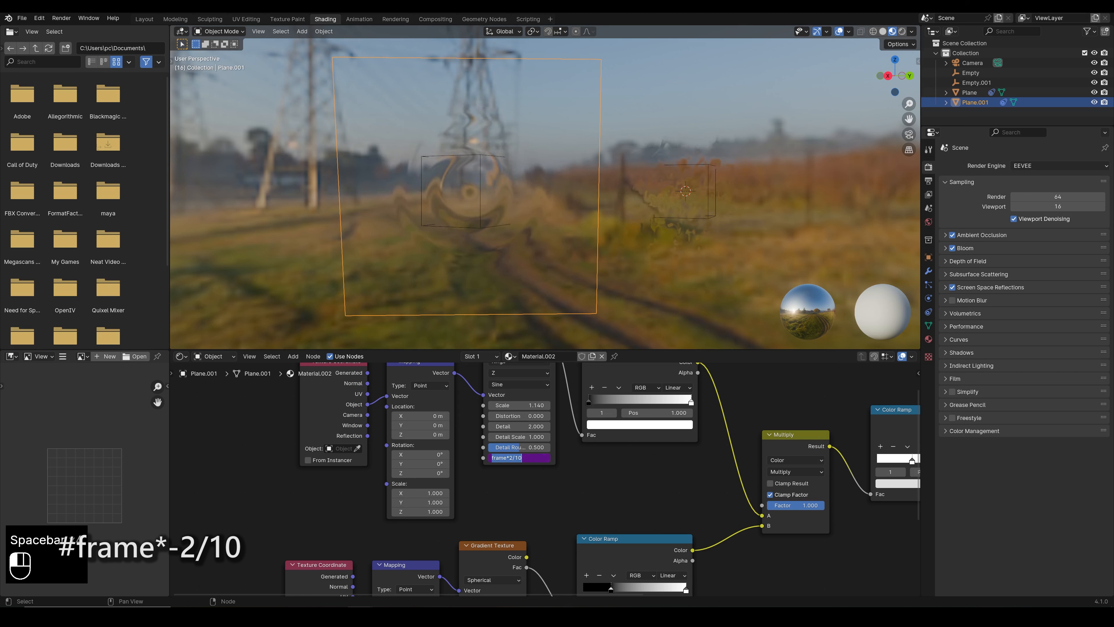
left_click(509, 458)
type("-")
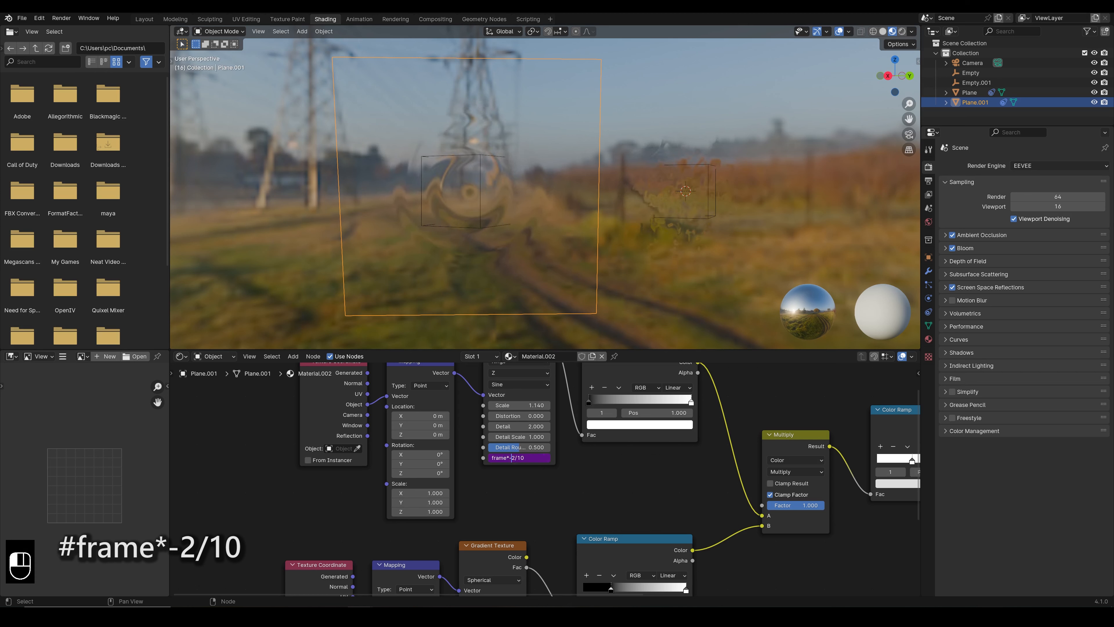
key("Return")
key("space")
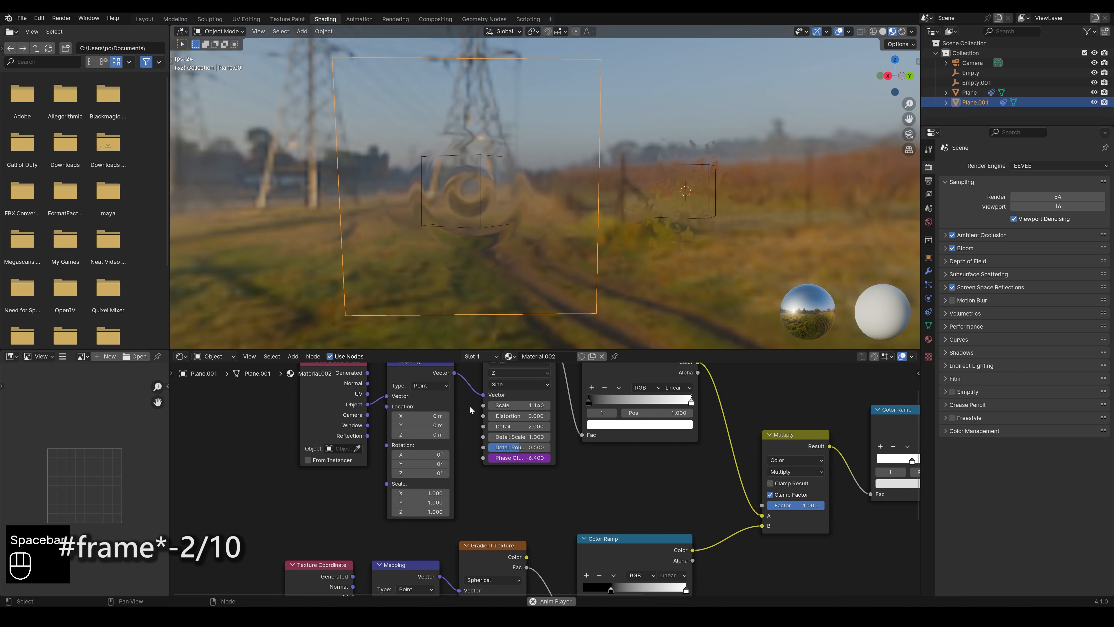
mouse_move(490, 230)
middle_mouse_down()
mouse_move(525, 225)
mouse_move(496, 228)
middle_mouse_up()
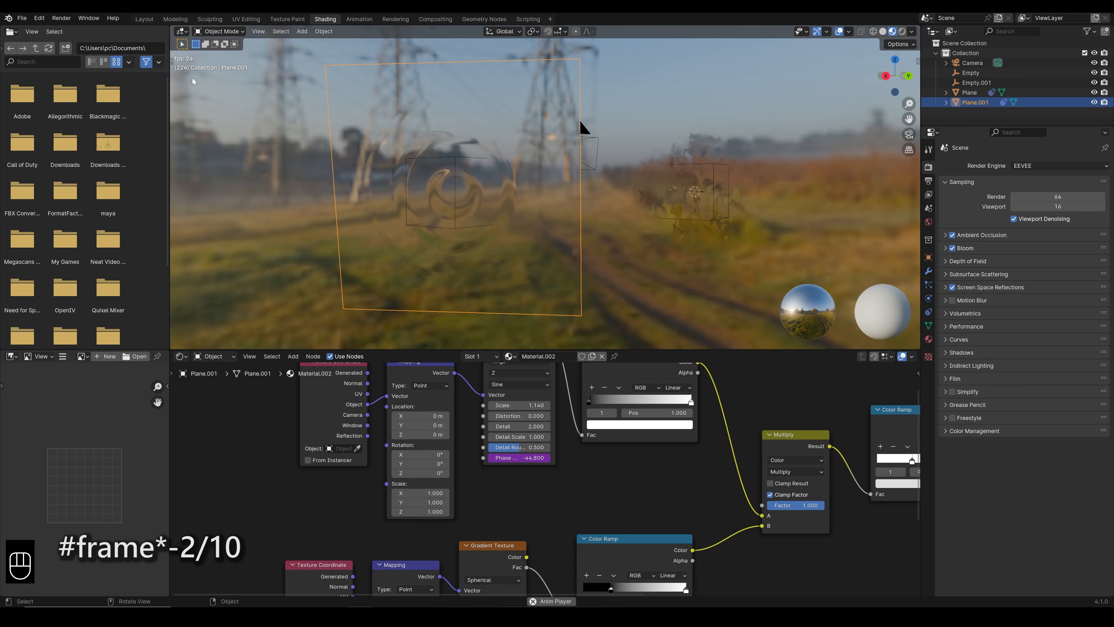
Switch to the Layout workspace and merge the two viewports into one large camera view to preview both distortions
left_click(144, 20)
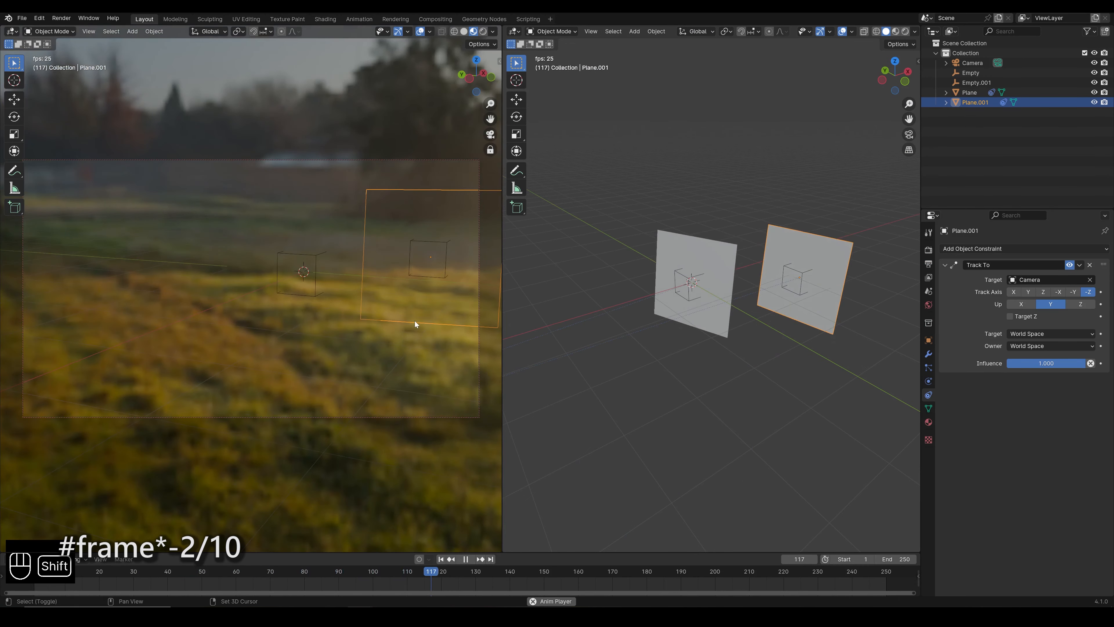
left_click(311, 372)
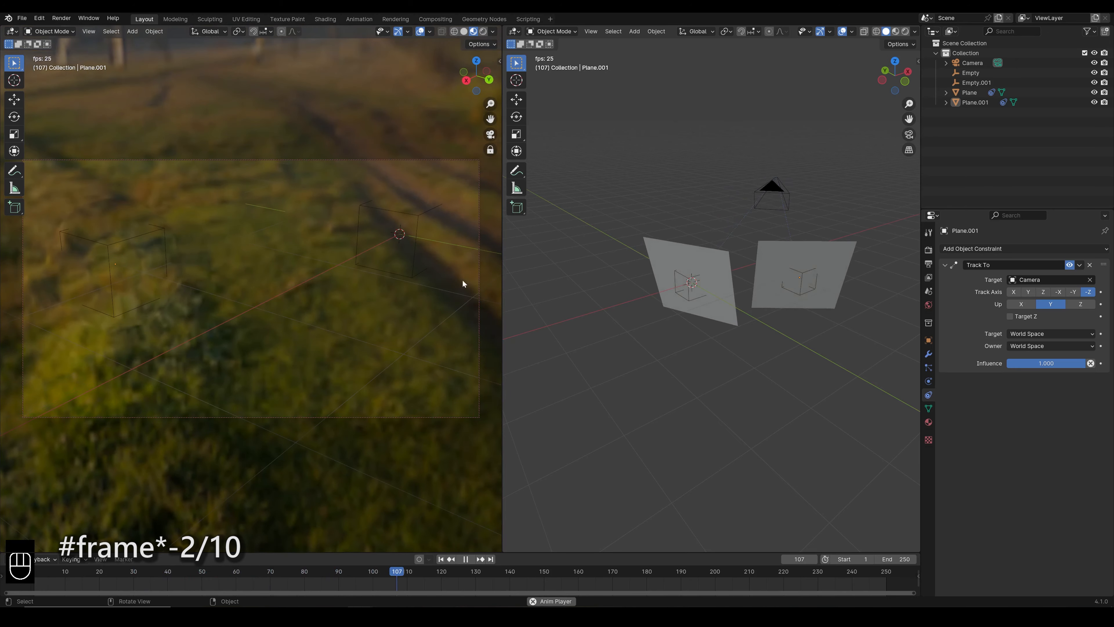
left_click_drag(504, 29, 648, 354)
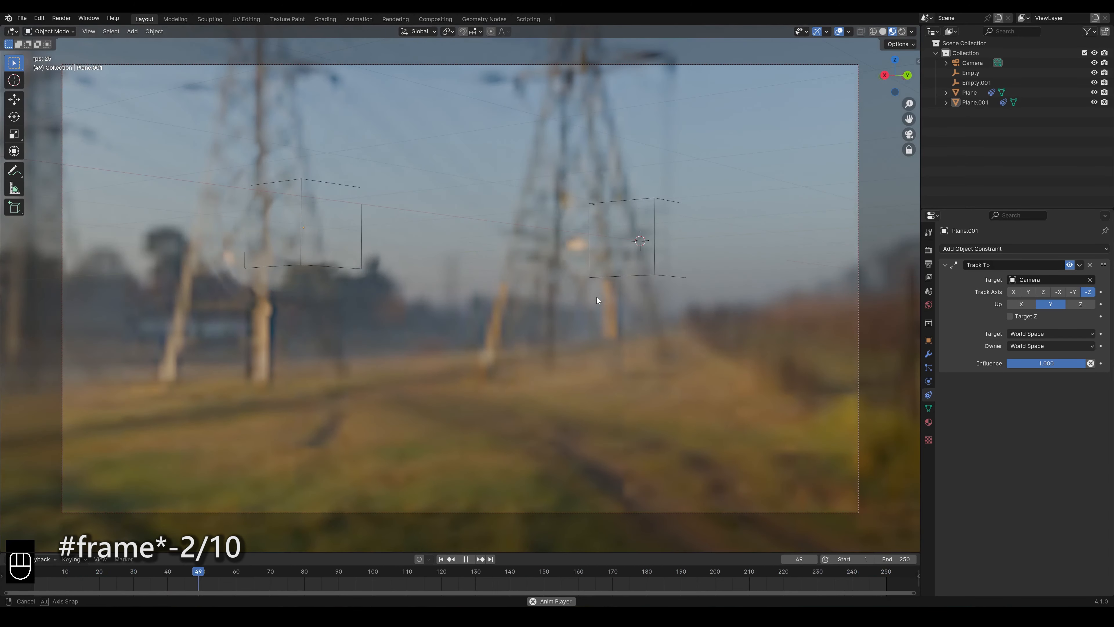
middle_click_drag(596, 298, 599, 297)
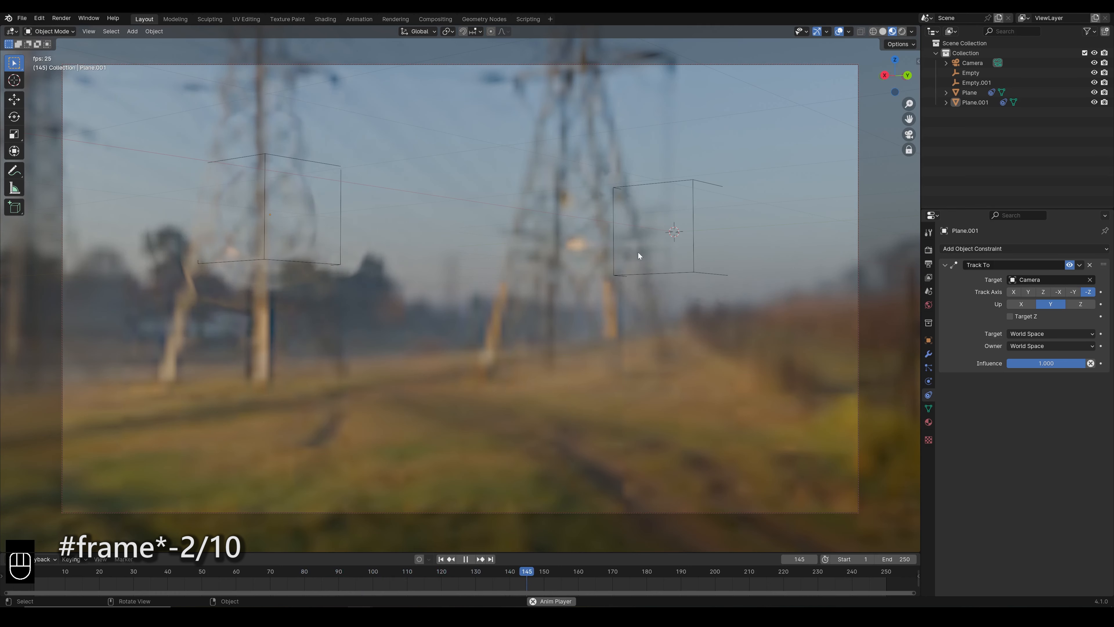
Stop playback and parent the original empty to the original plane with the Object option
left_click(615, 244)
key("space")
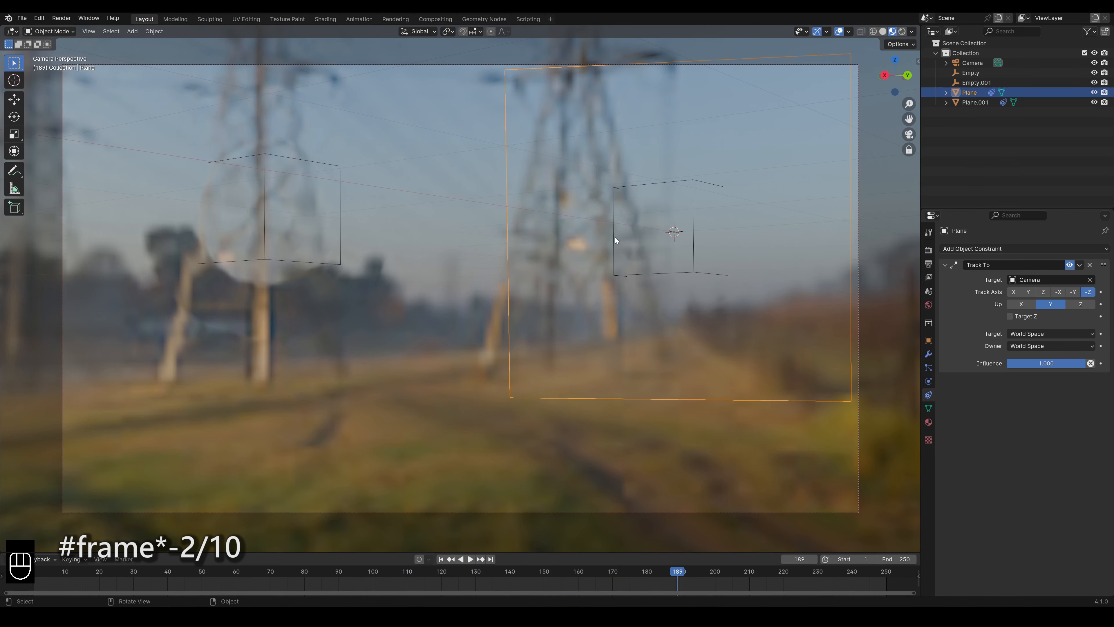
left_click(614, 239)
left_click(582, 253, "shift")
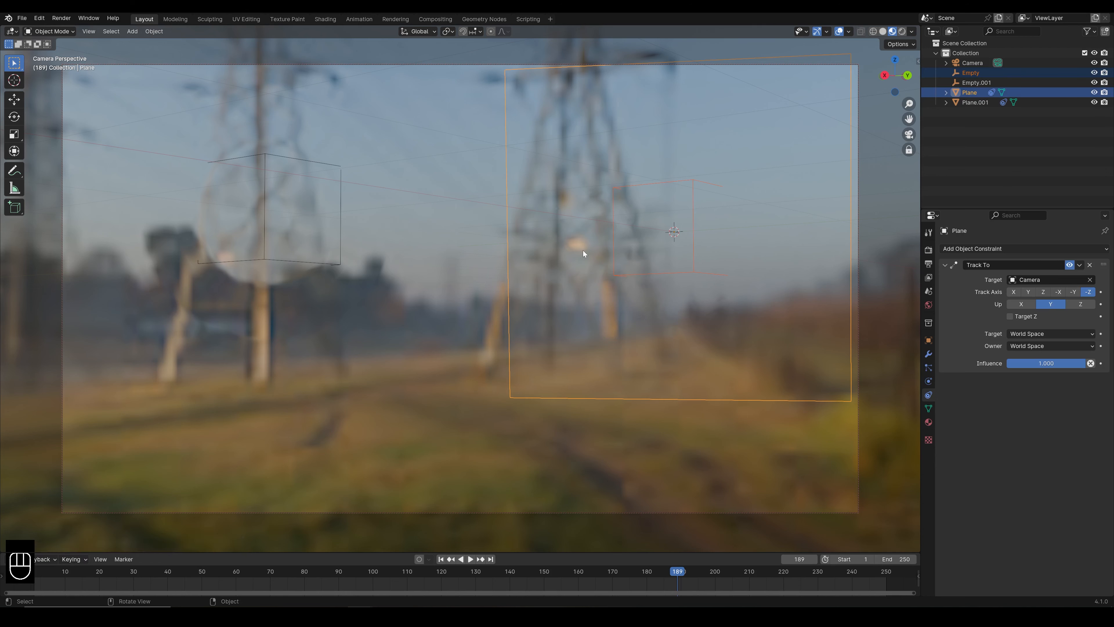
key("ctrl+p")
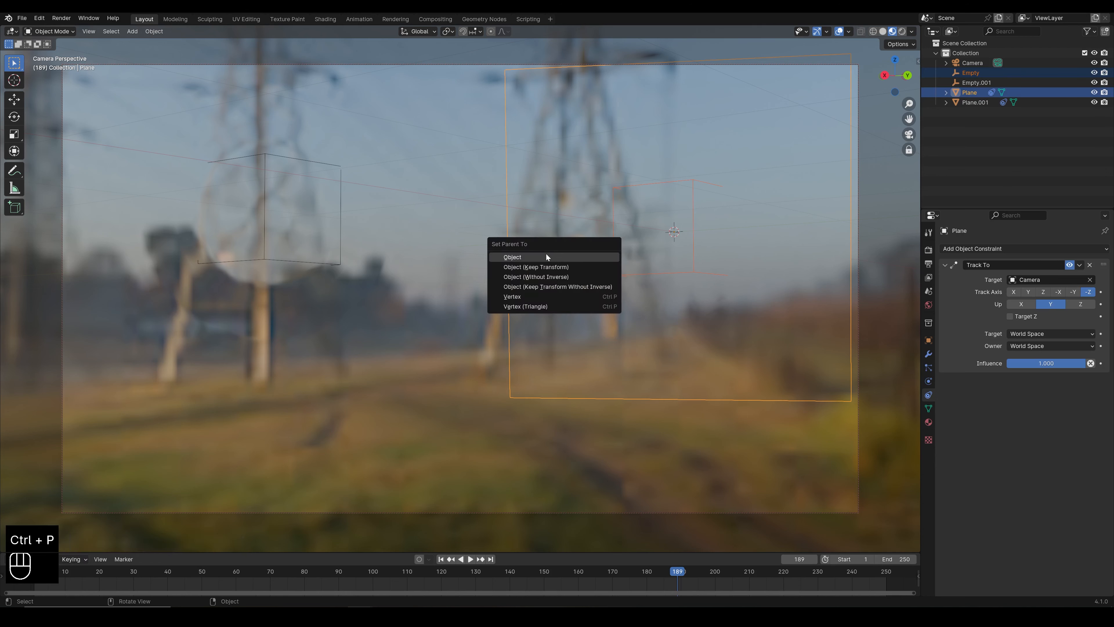
left_click(539, 257)
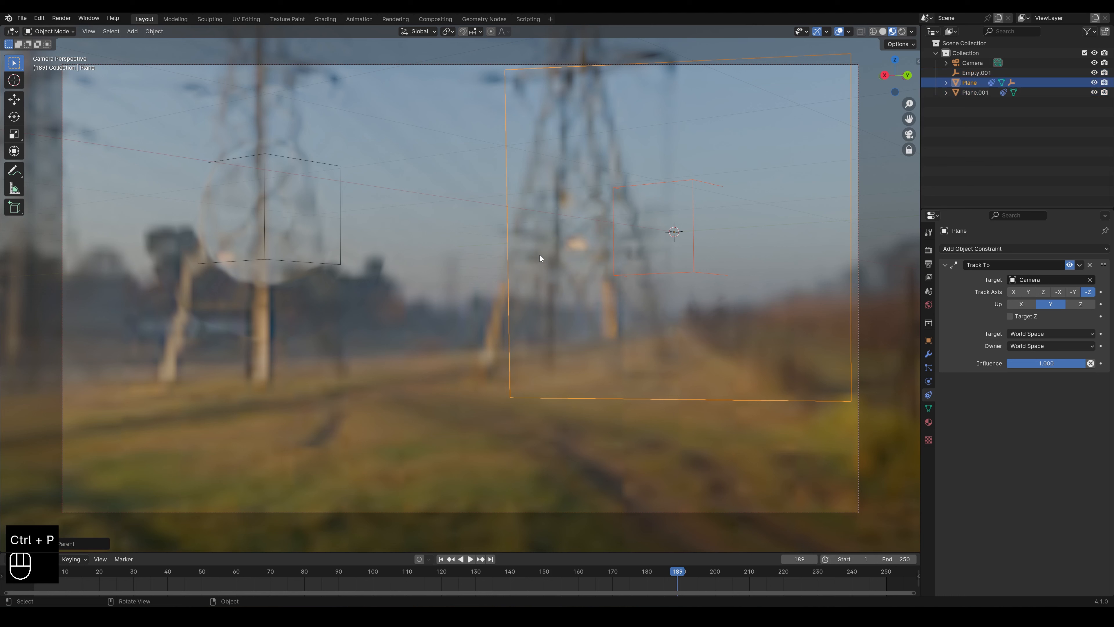
Parent the duplicate empty, Empty.001, to the duplicate plane, Plane.001, with the Object option
left_click(267, 258)
left_click(291, 305, "shift")
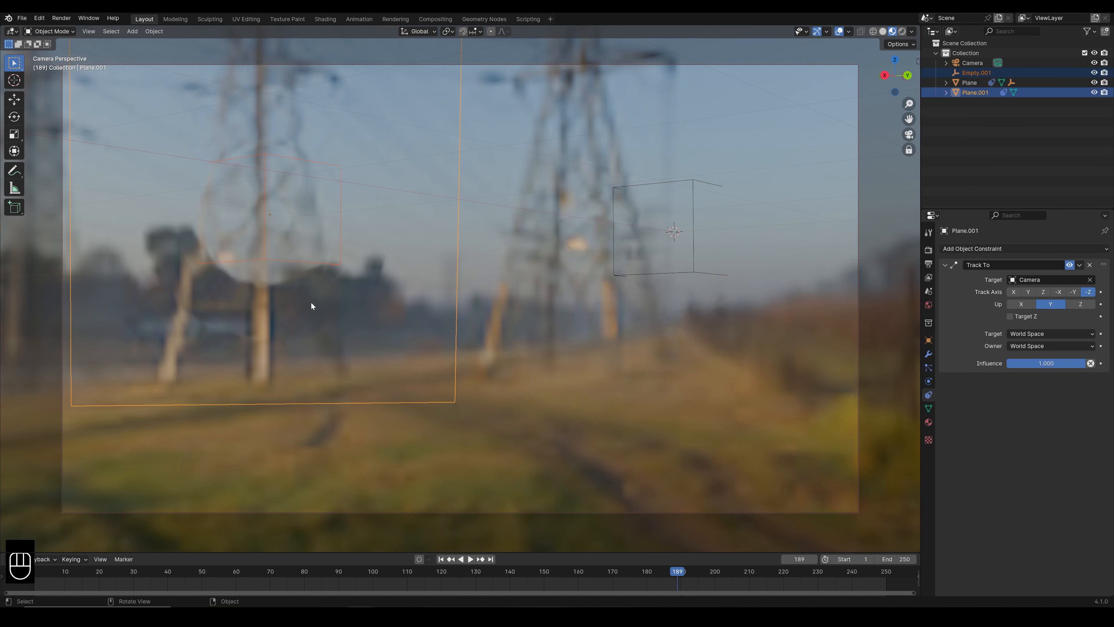
key("ctrl+p")
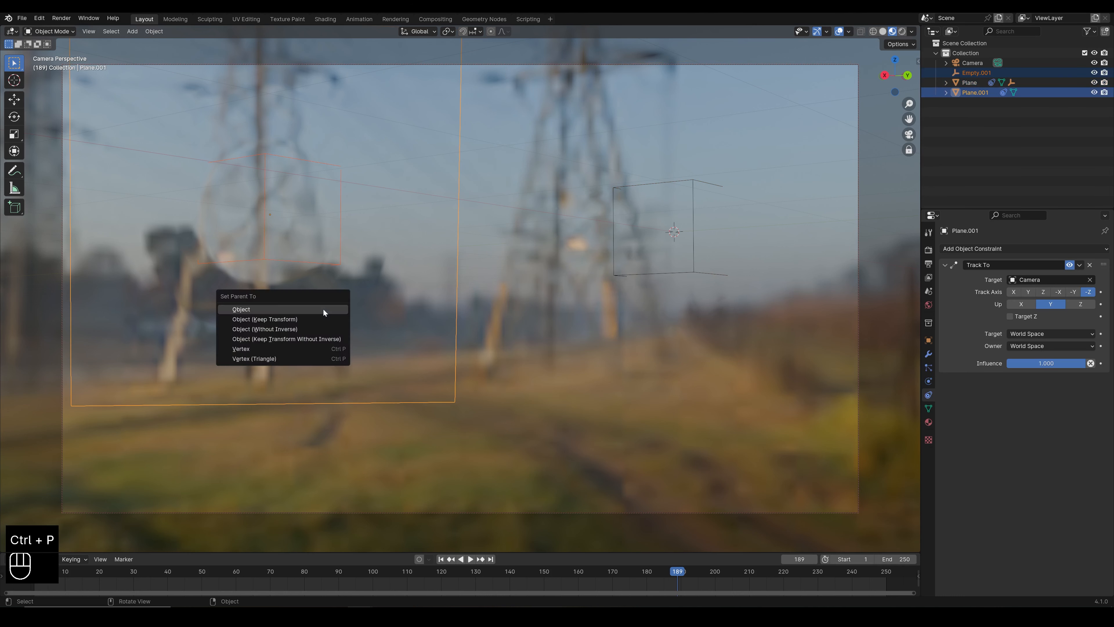
left_click(323, 310)
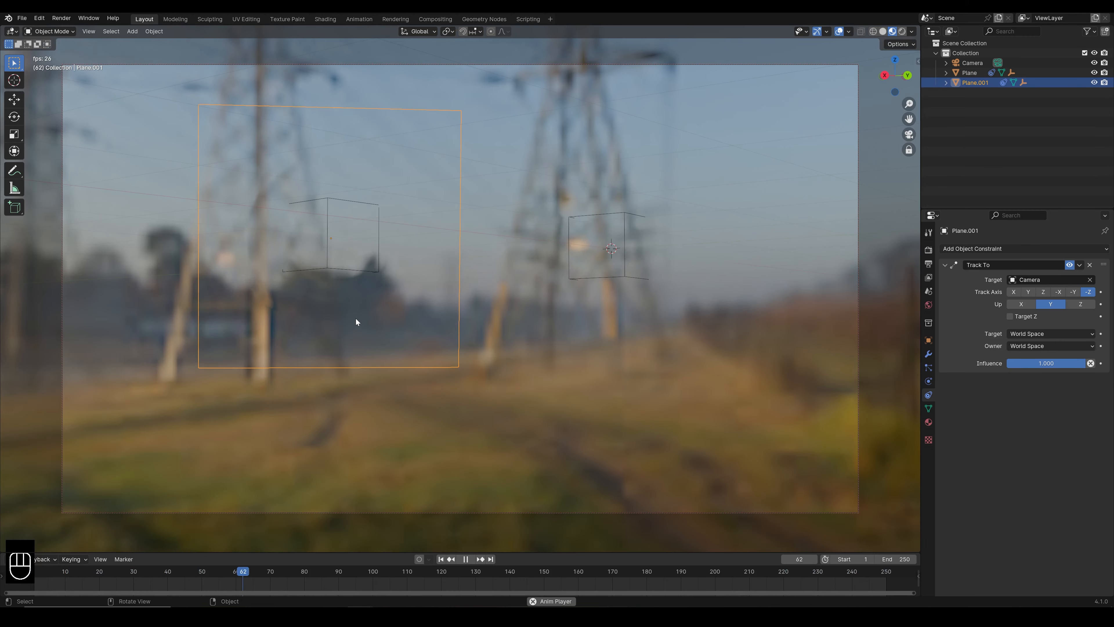
Play the animation and move Plane.001 and the original Plane around freehand to test both parented distortions in the camera view
key("g")
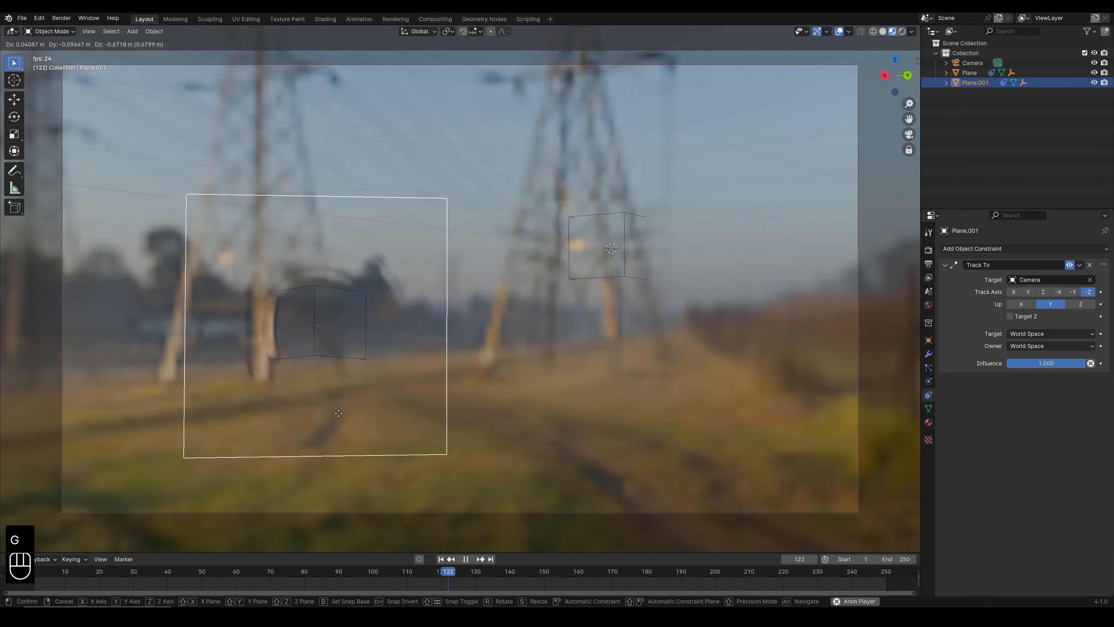
key("g")
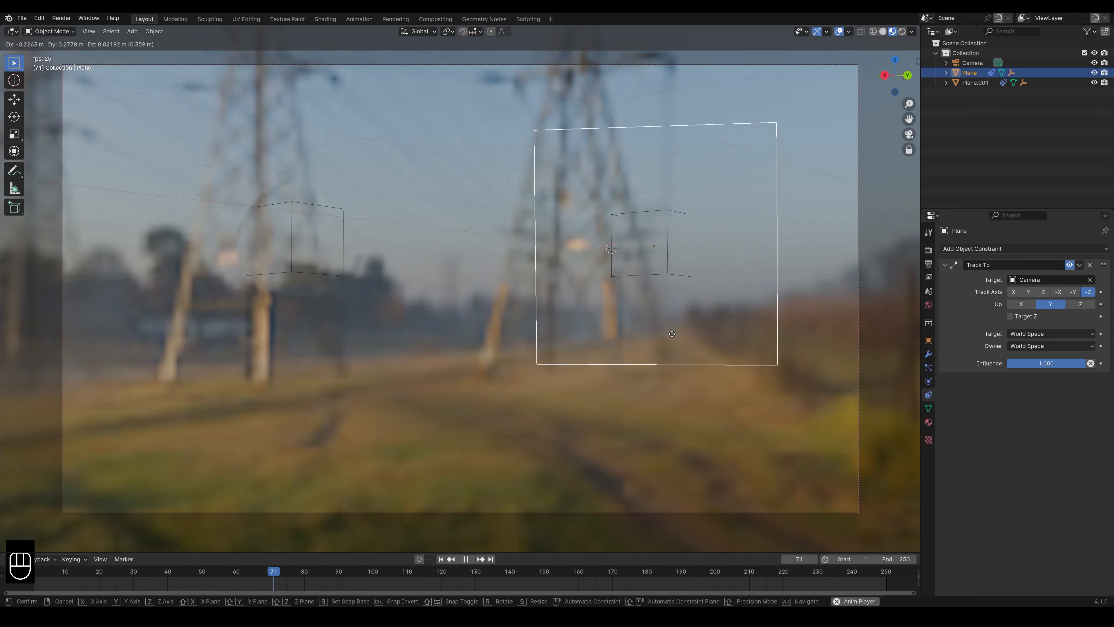
left_click(656, 338)
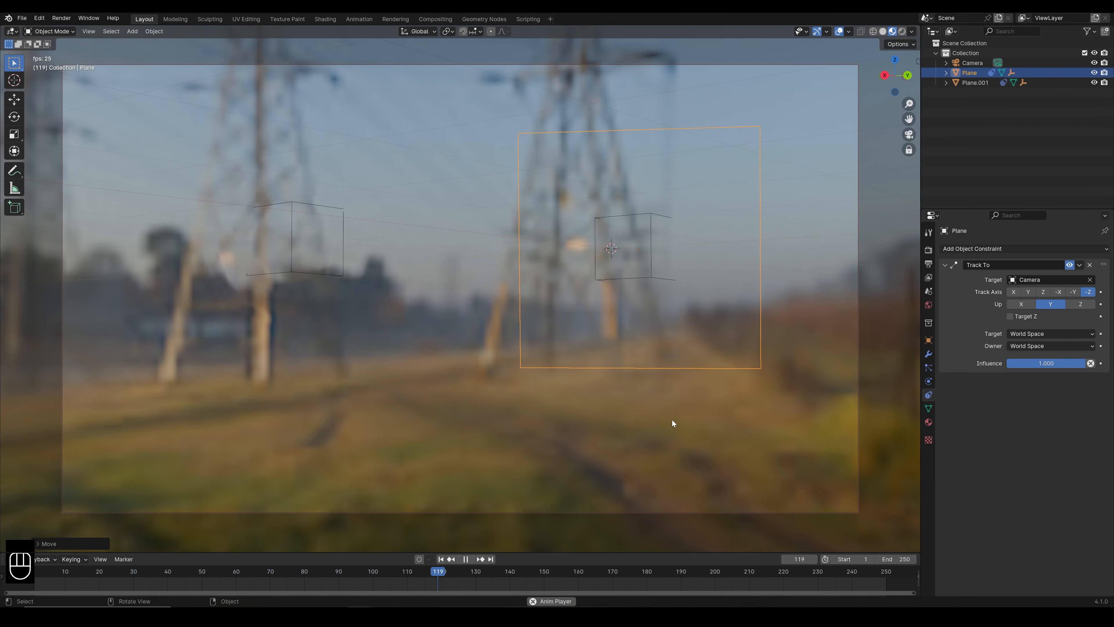
key("g")
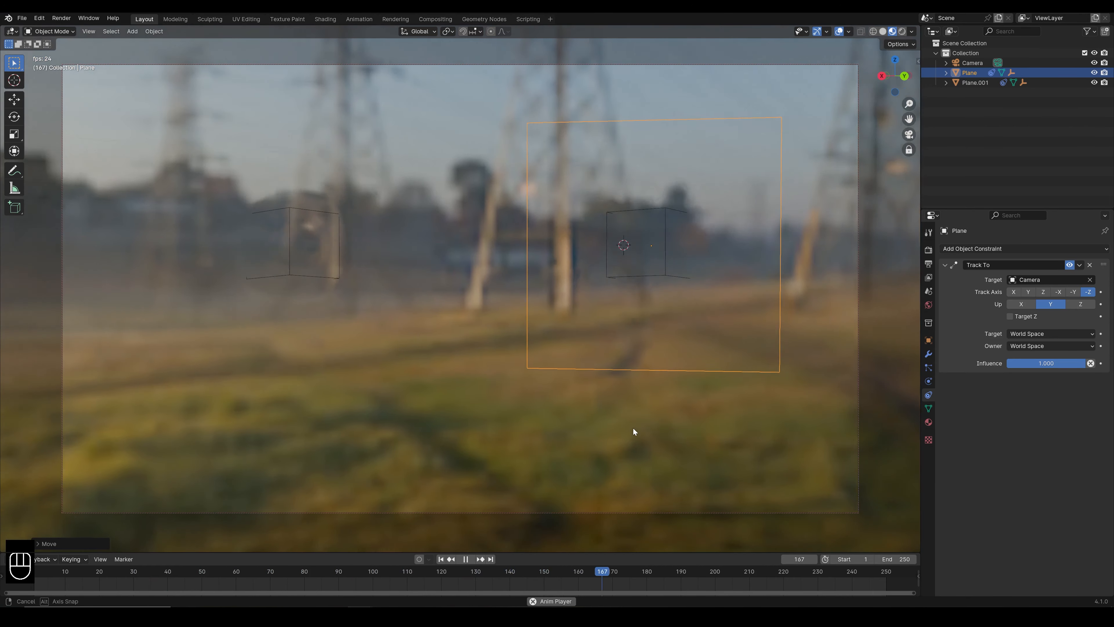